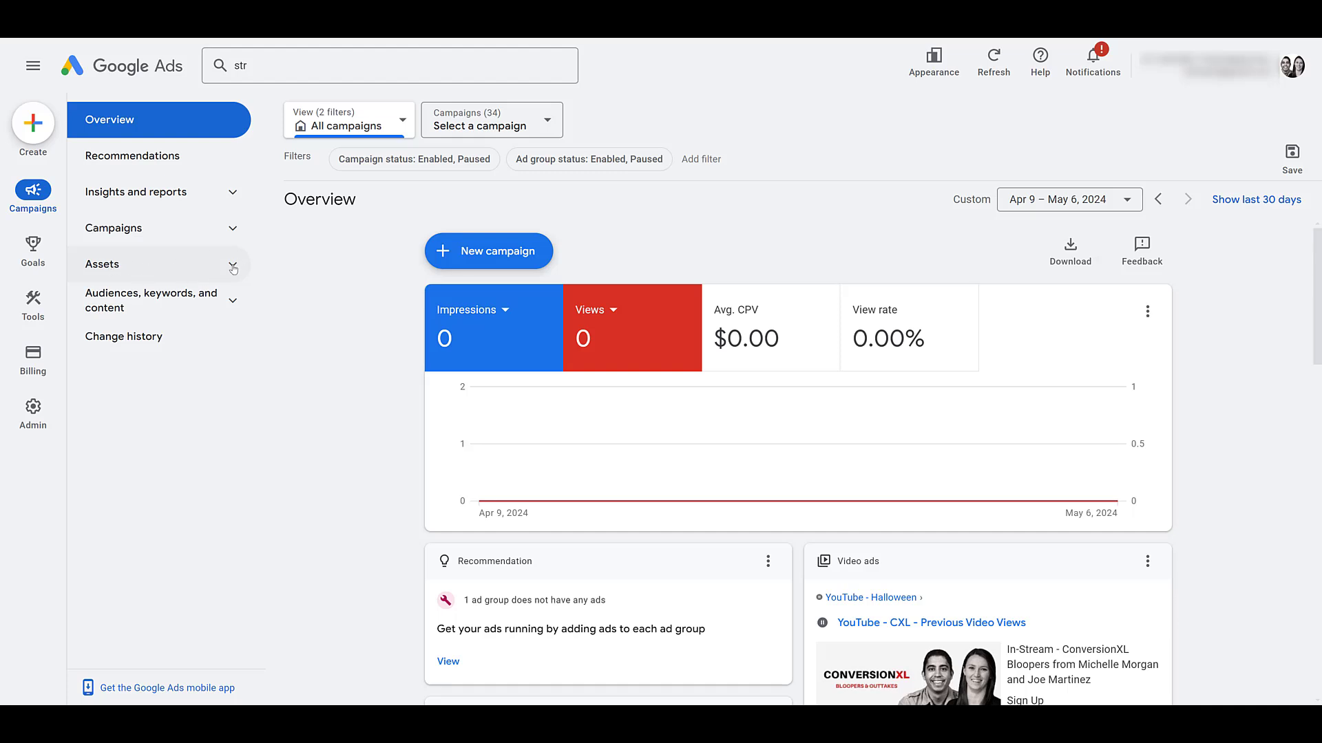
Go to Assets > Assets and filter the report to Structured snippet assets.
click(233, 266)
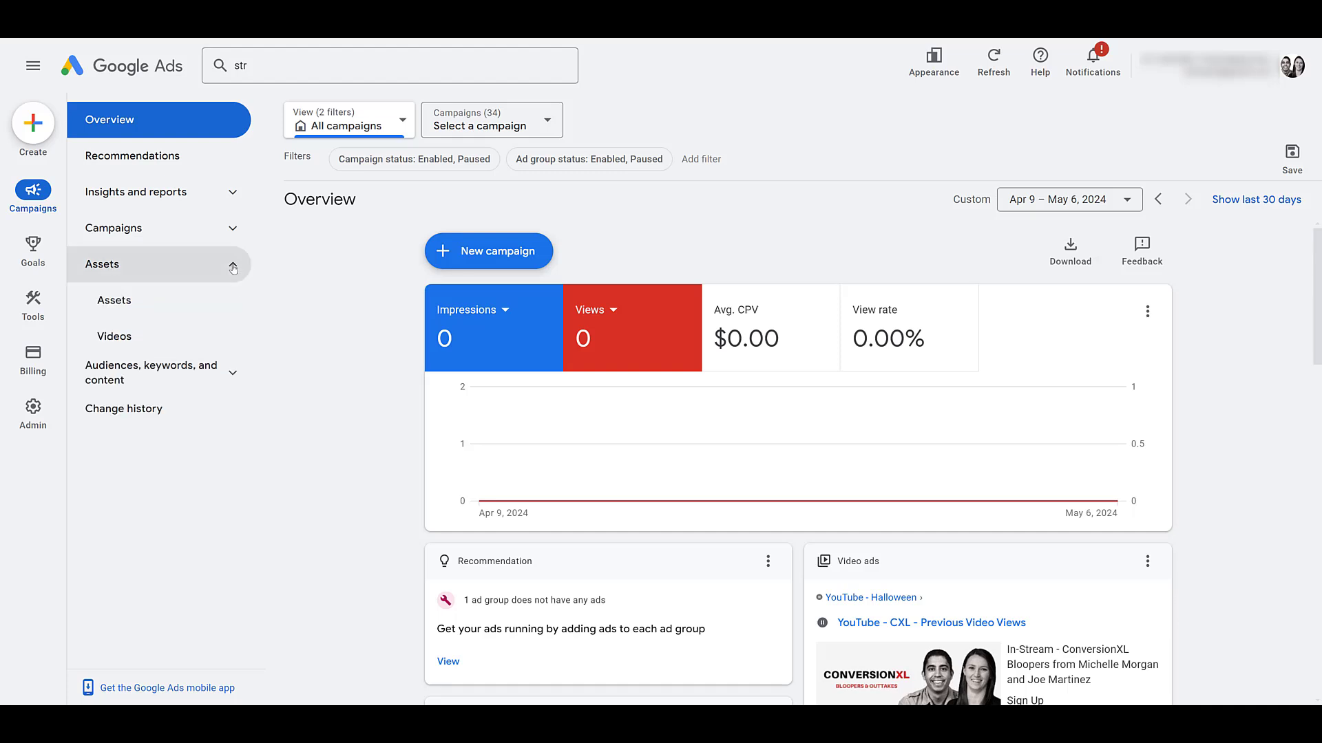
click(114, 311)
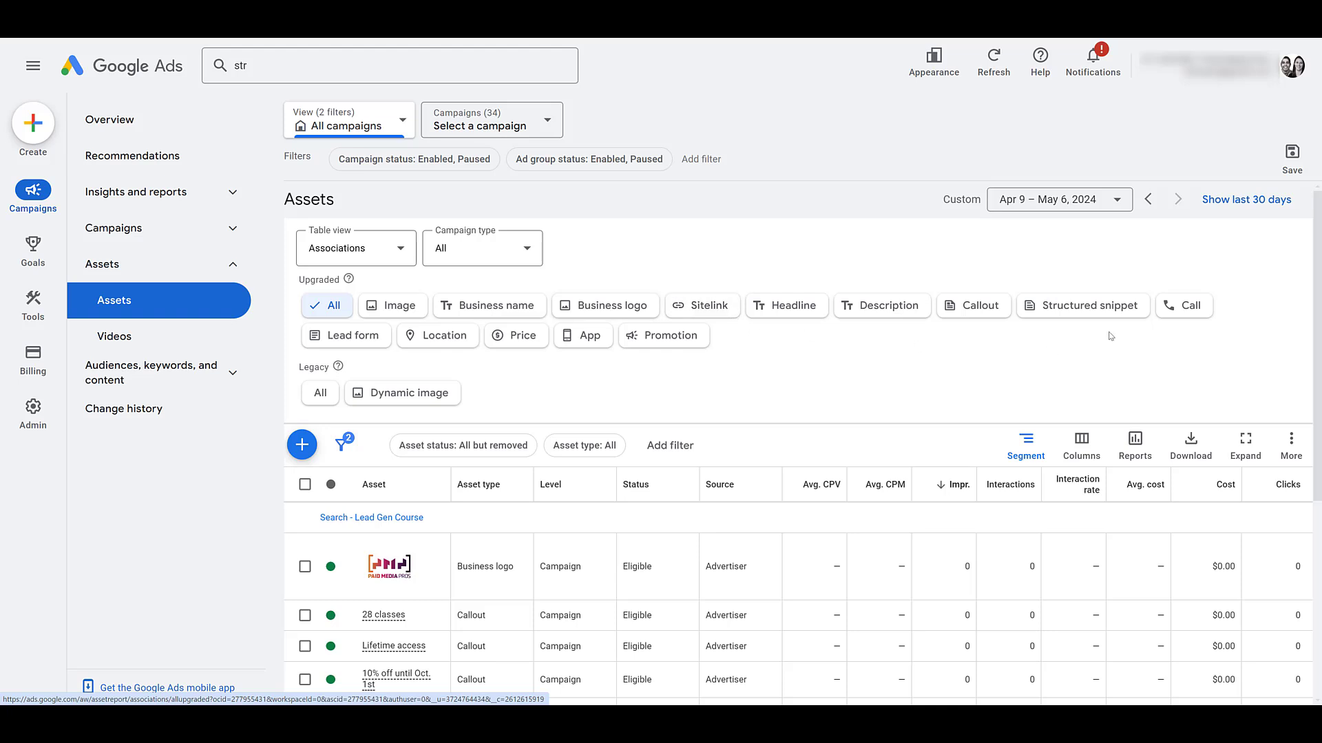
click(1094, 316)
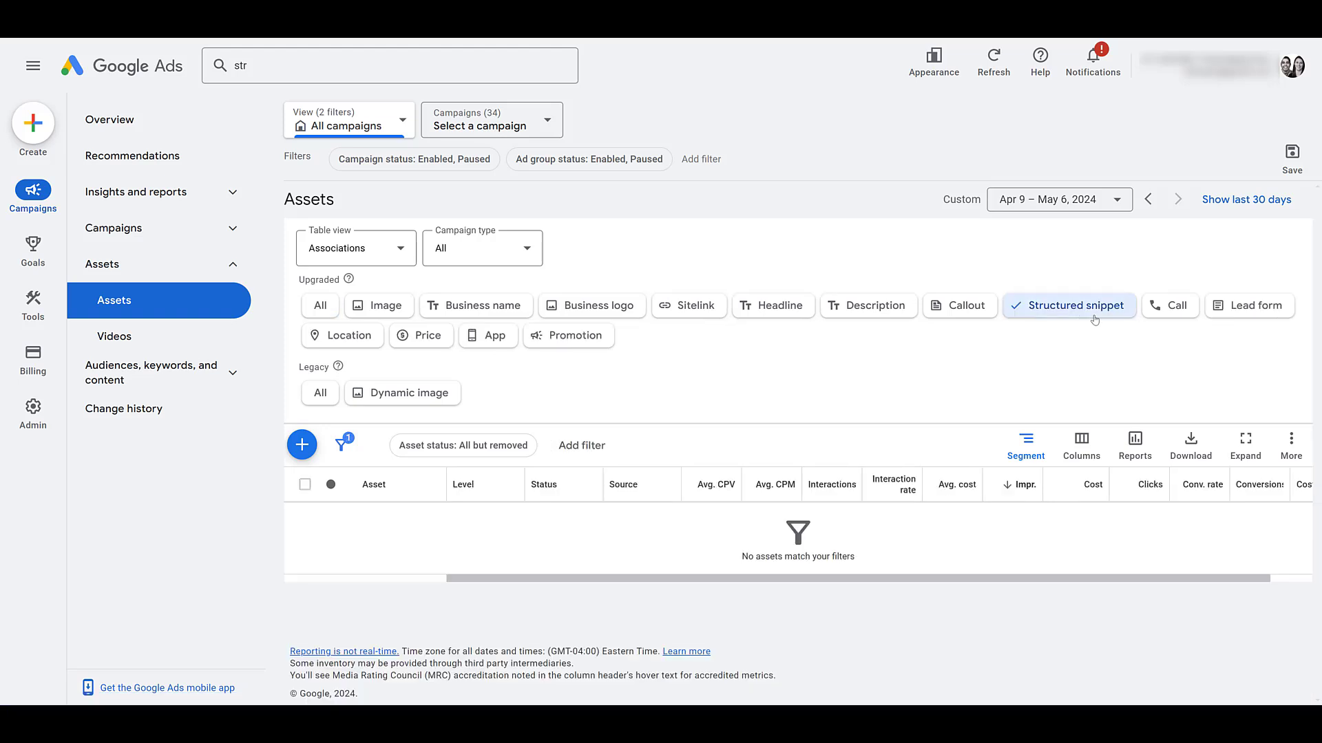
Start a new structured snippet, pause the rotating ad preview, and bring up the Add to level options.
click(302, 445)
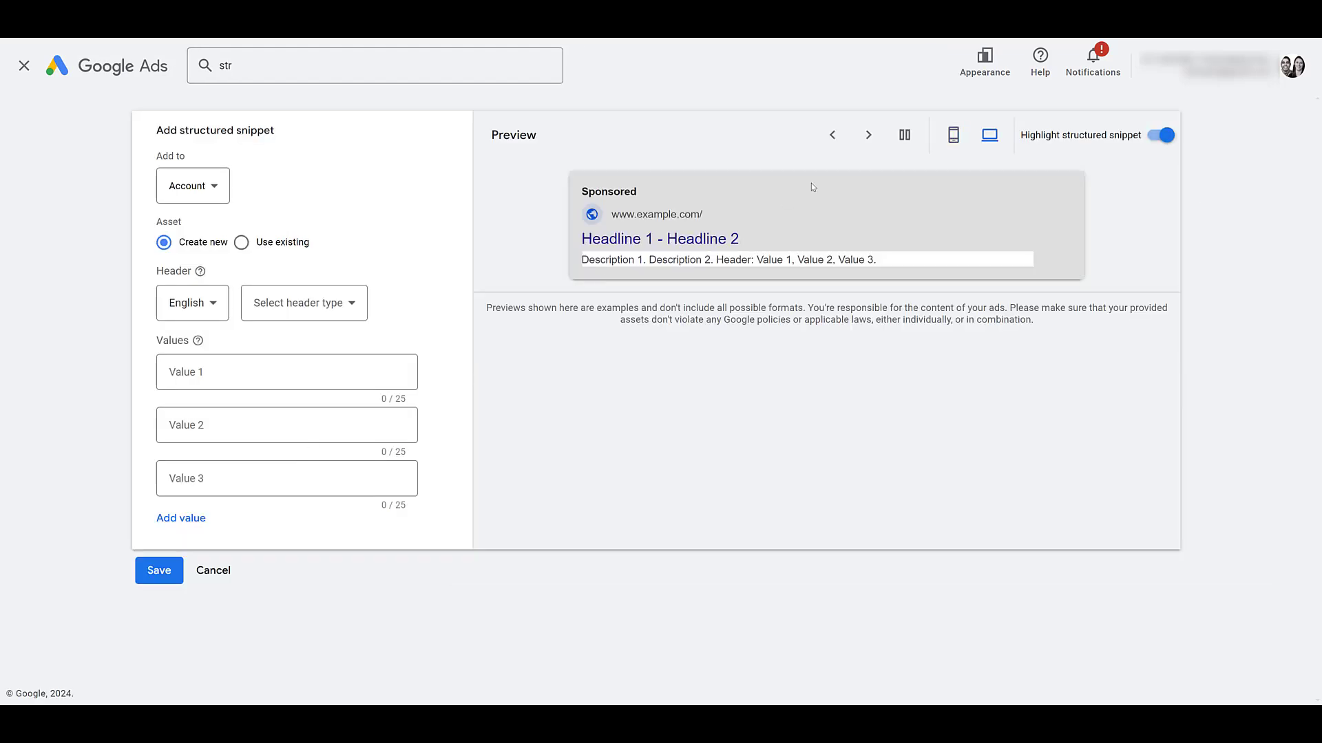
click(905, 135)
click(213, 191)
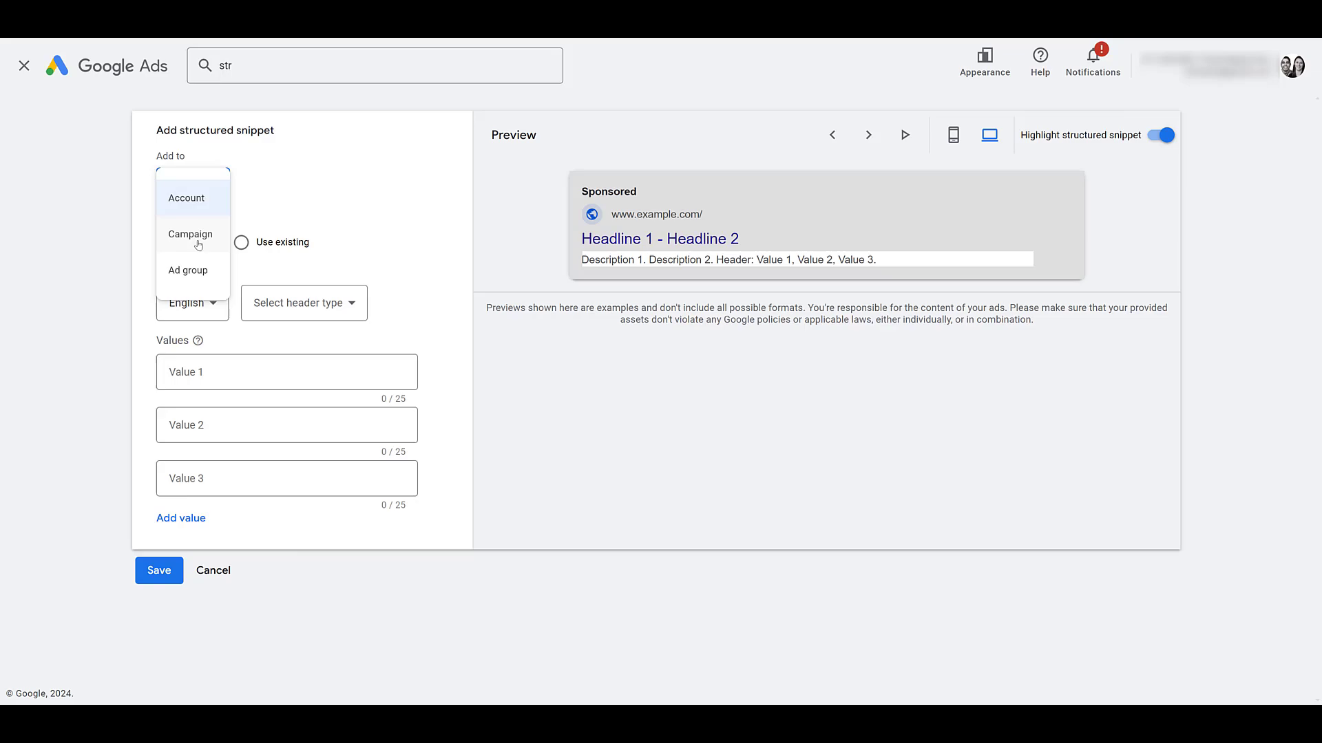
Add the snippet at campaign level to the Search - Halloween campaign.
click(198, 244)
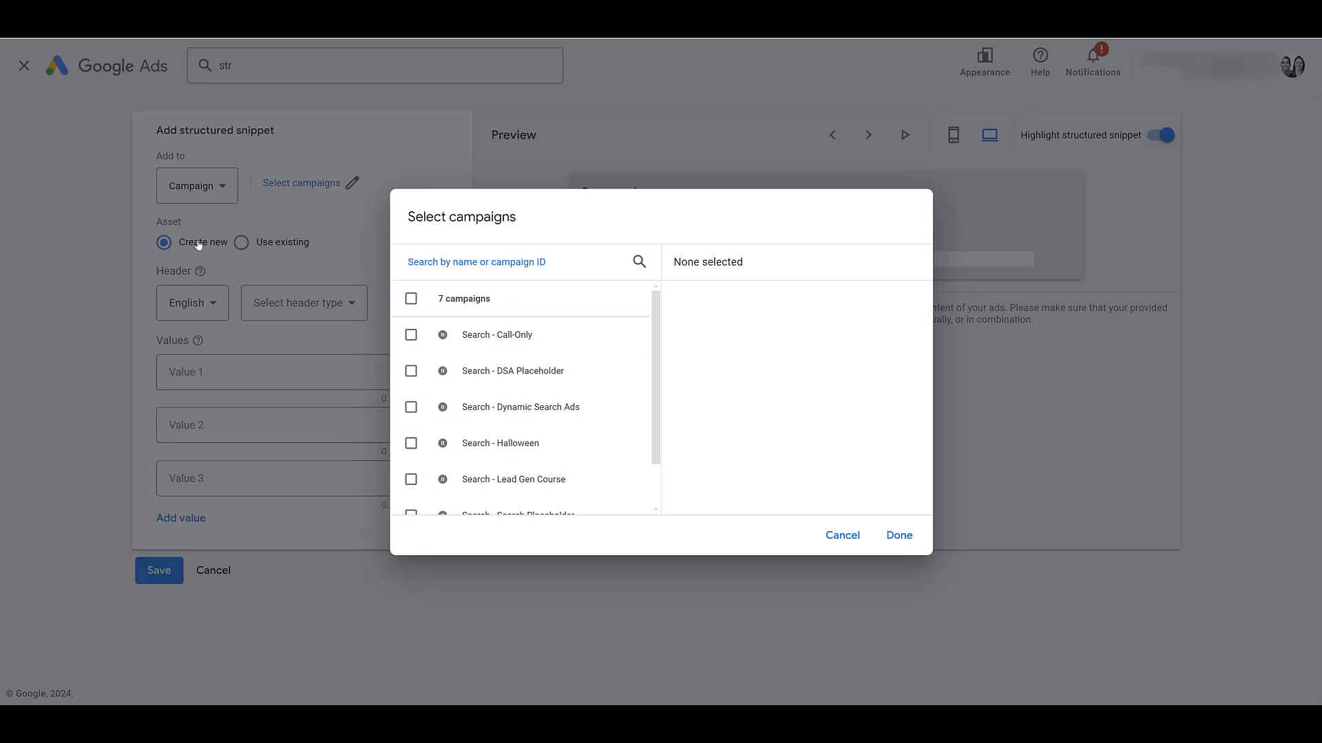
click(411, 445)
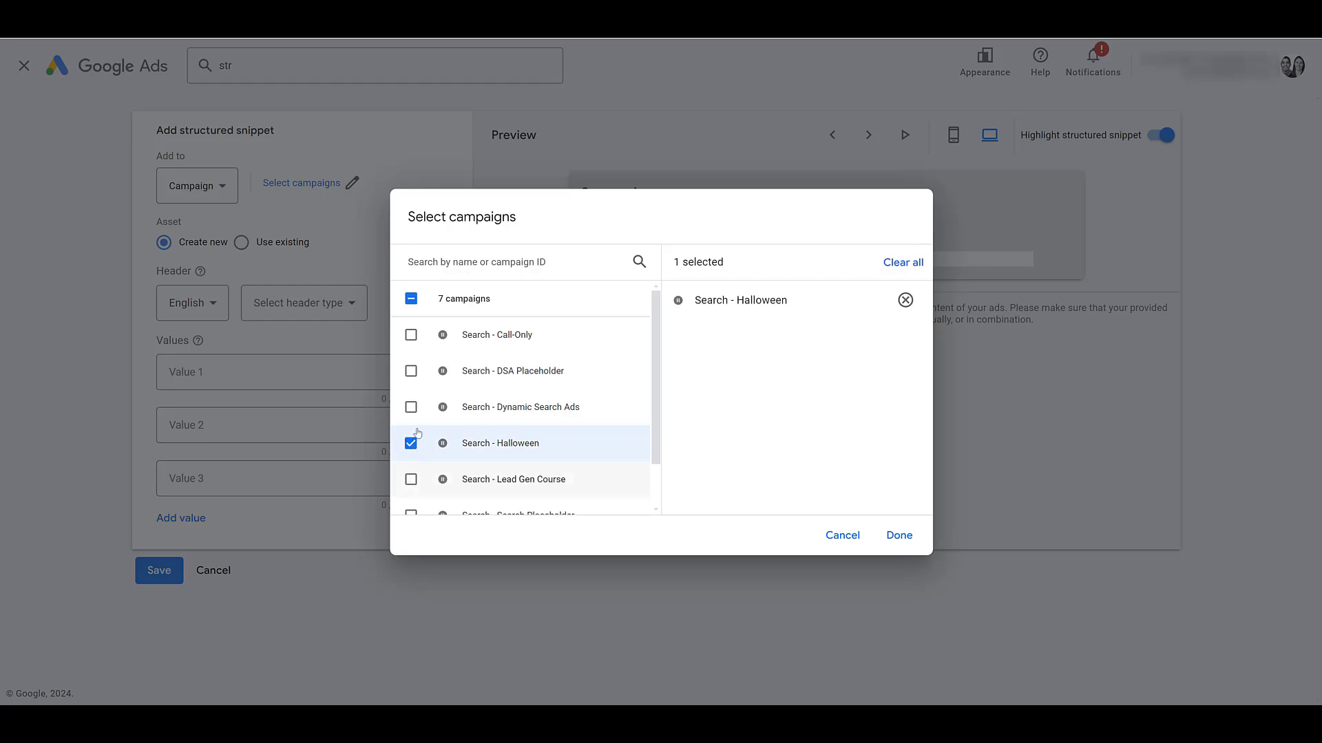
click(899, 536)
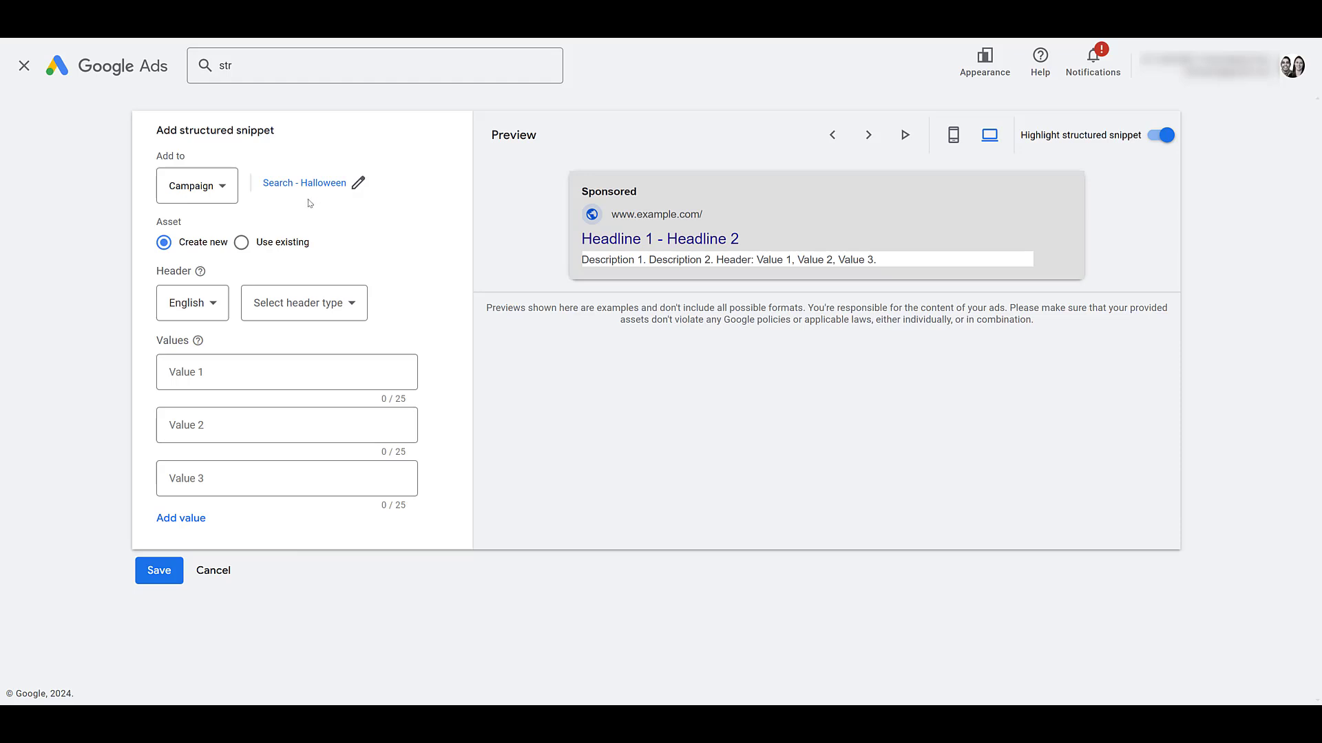
Switch to ad group level and select the Search - Lead Gen Course ad group.
click(222, 186)
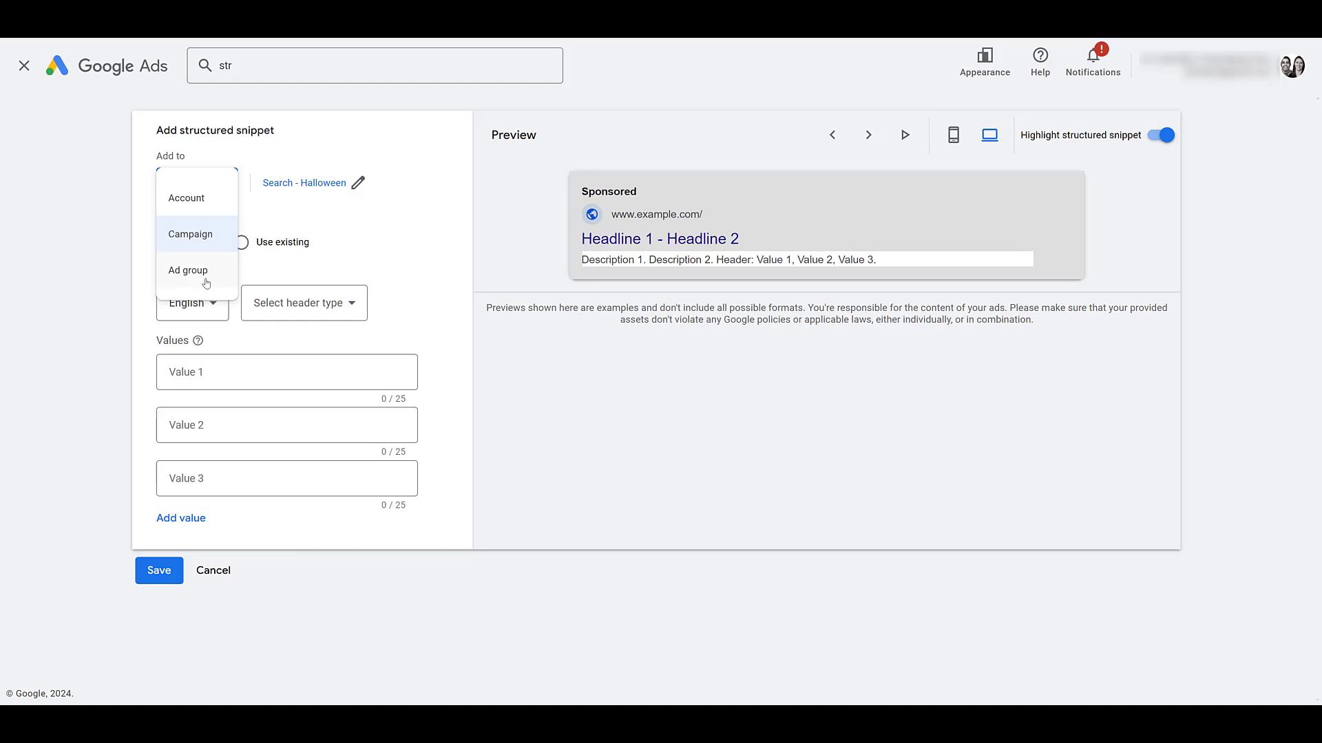
click(188, 271)
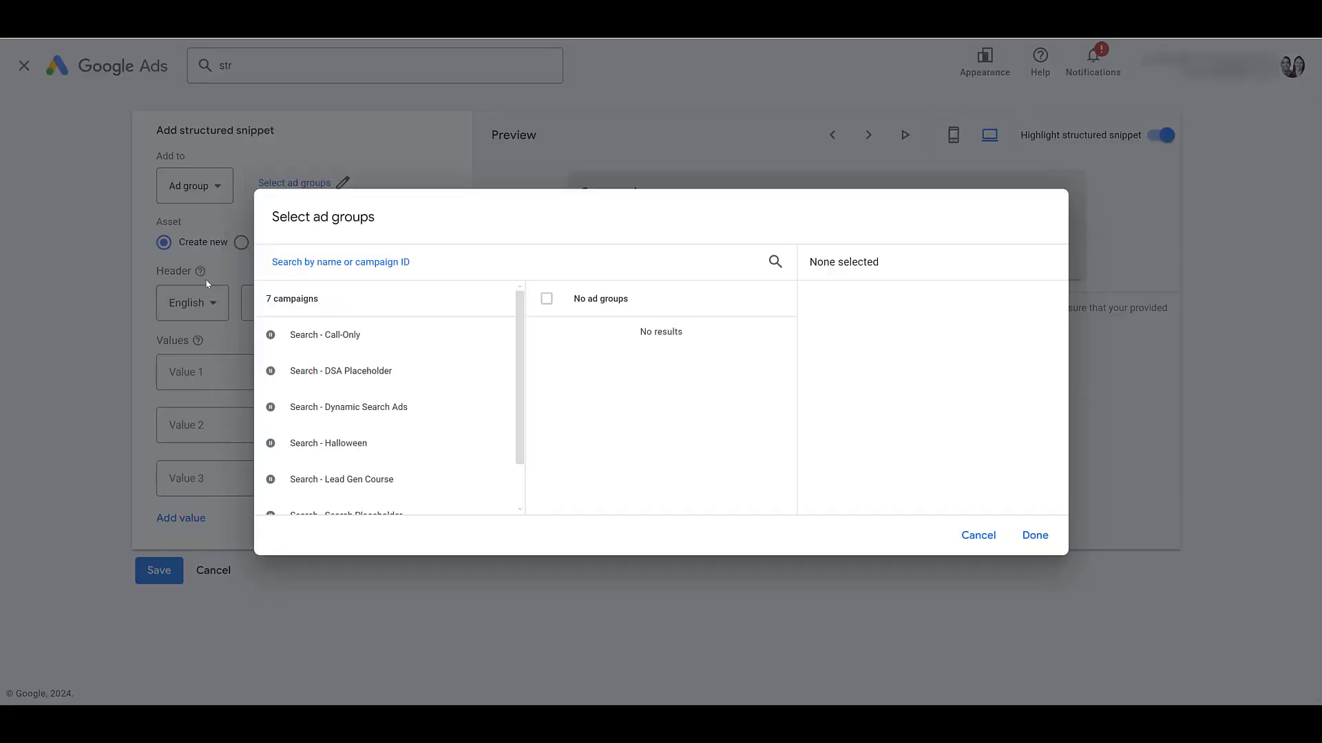
click(412, 445)
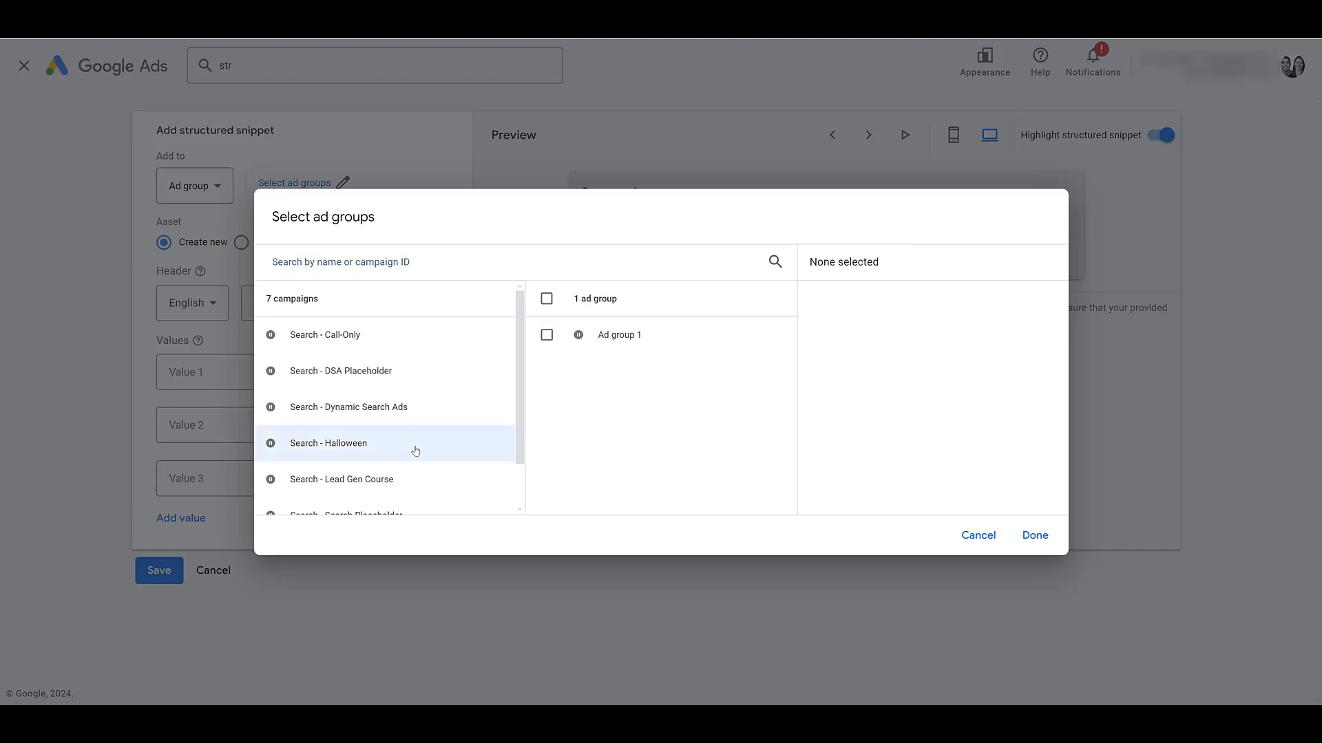
click(421, 479)
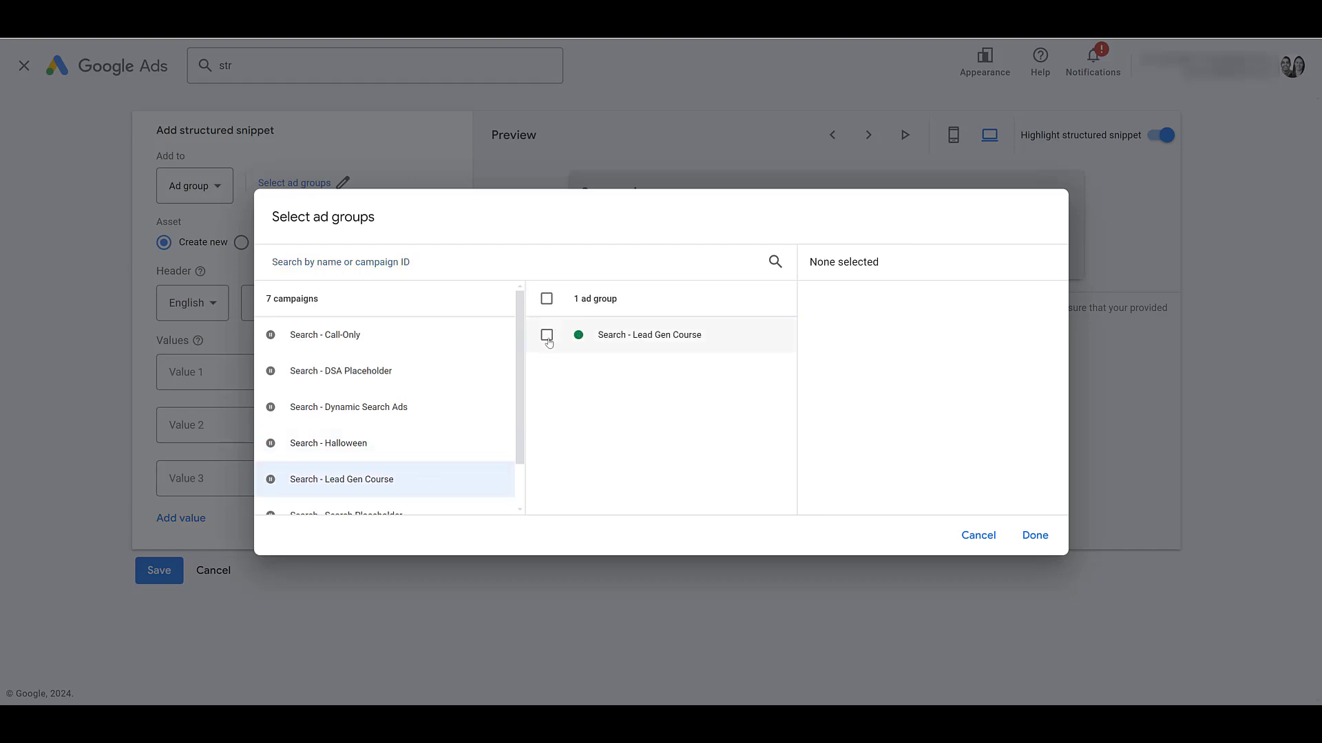
click(547, 335)
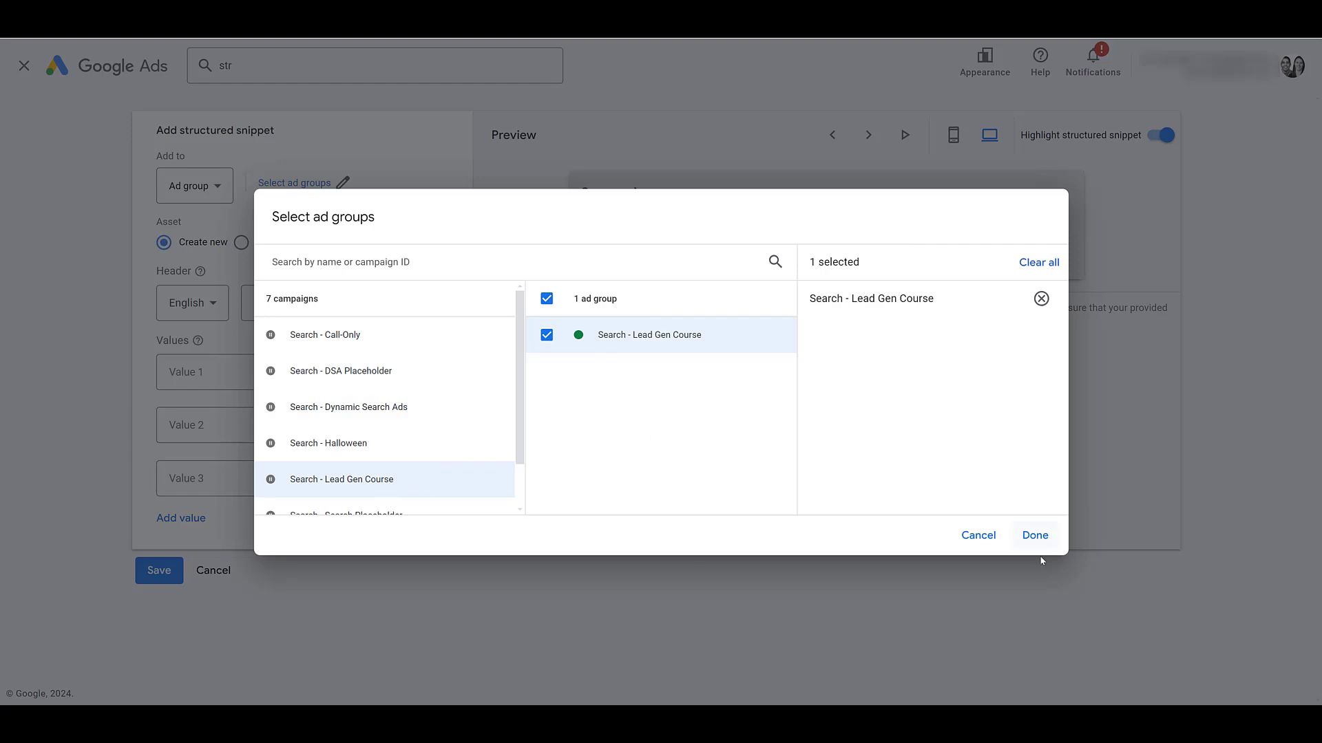
click(1035, 536)
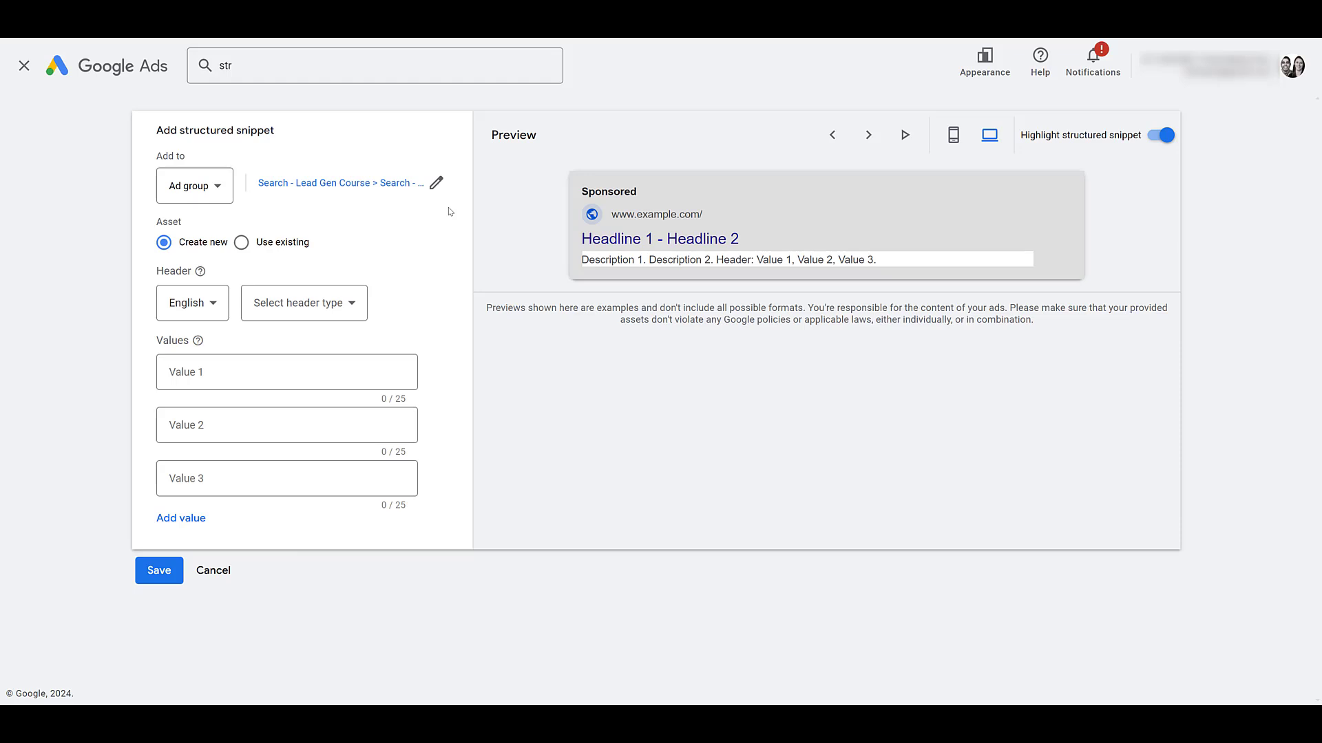
Set the snippet level to Account, check existing snippets, then return to creating a new one.
click(223, 195)
click(190, 208)
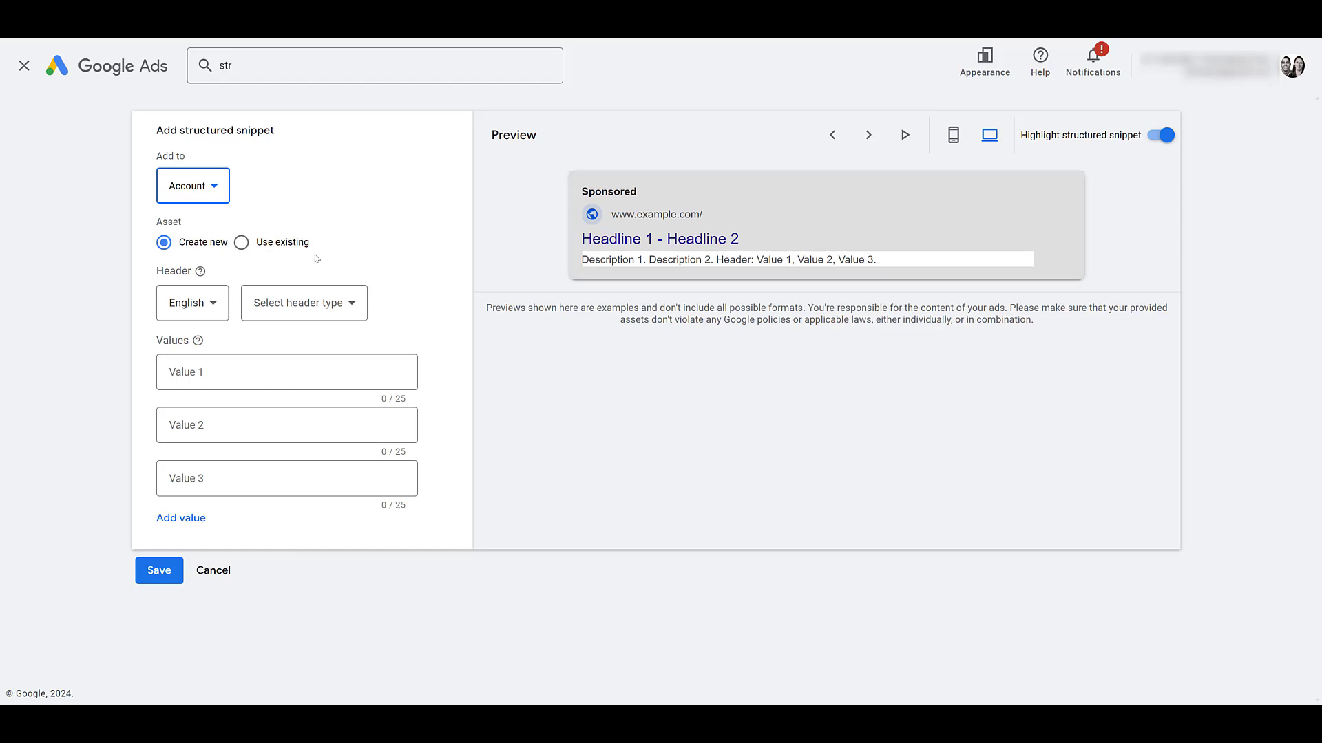
click(241, 243)
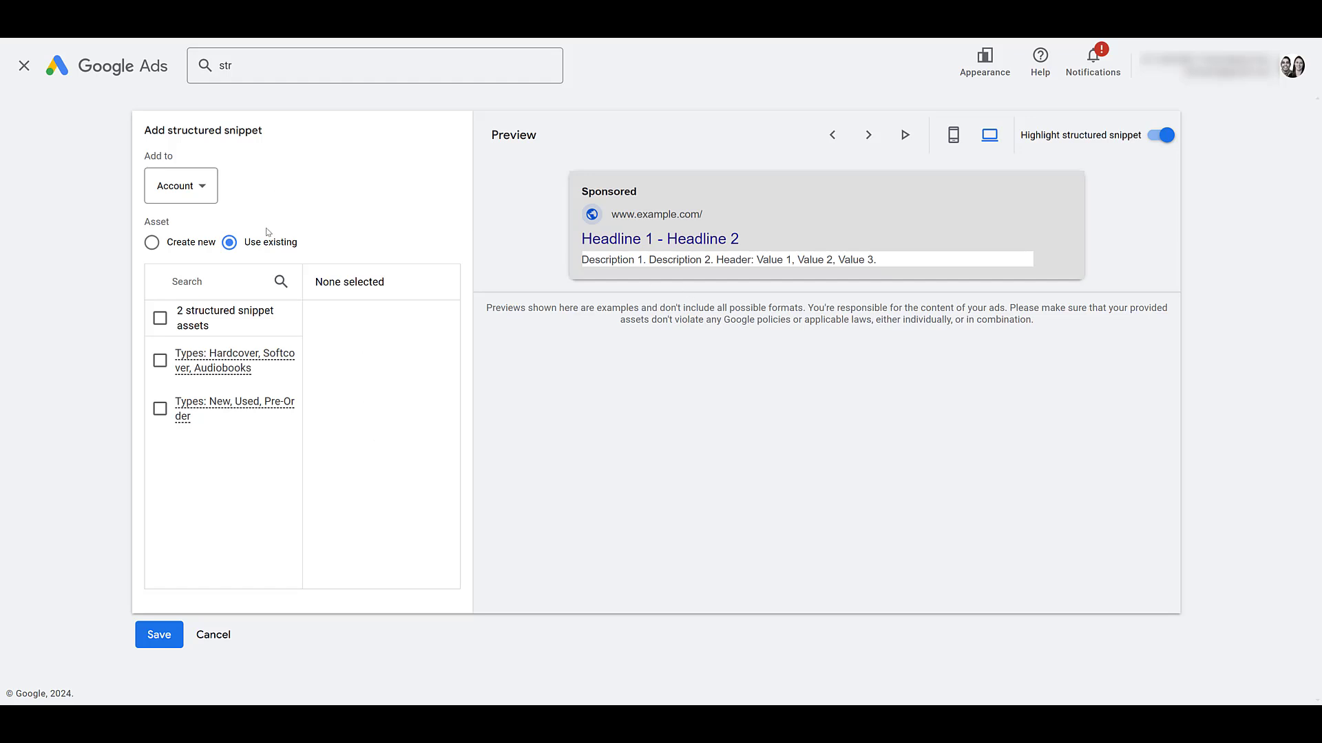
key(Left)
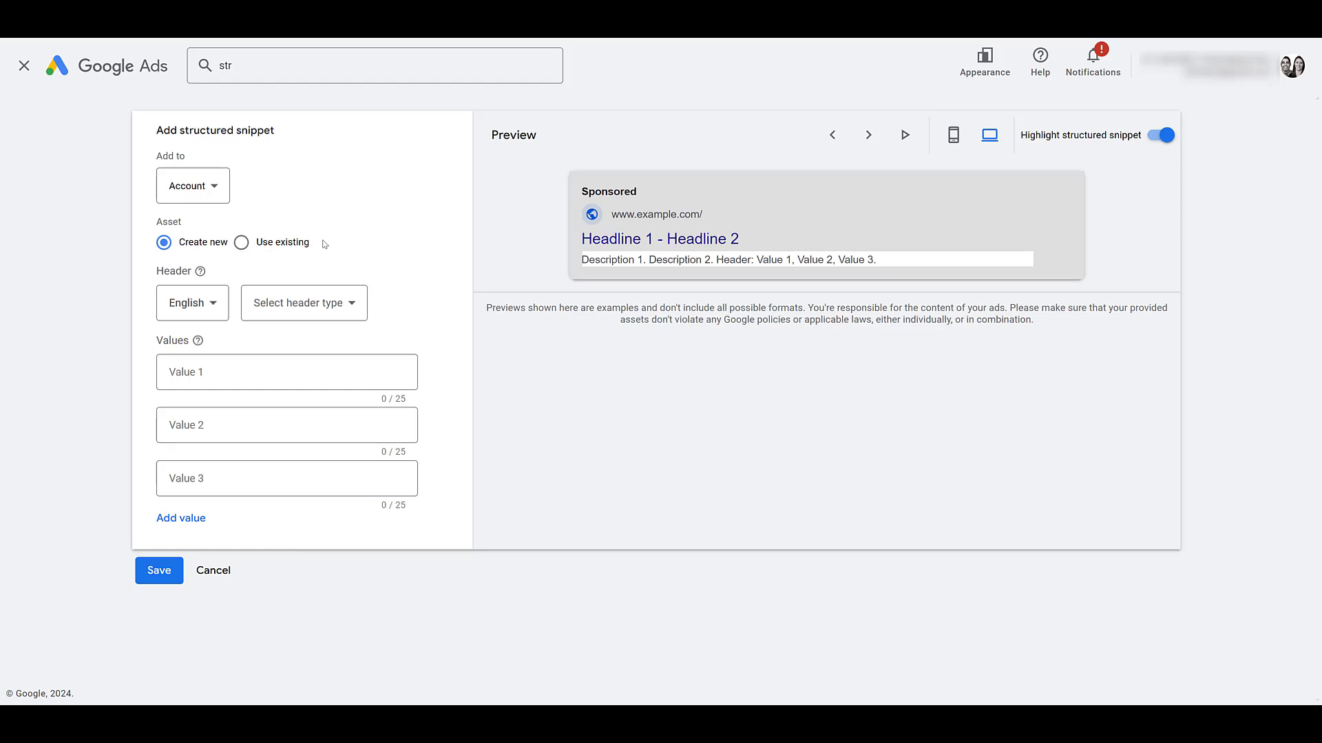
Browse the header type list down to Styles and Types and back up.
click(337, 303)
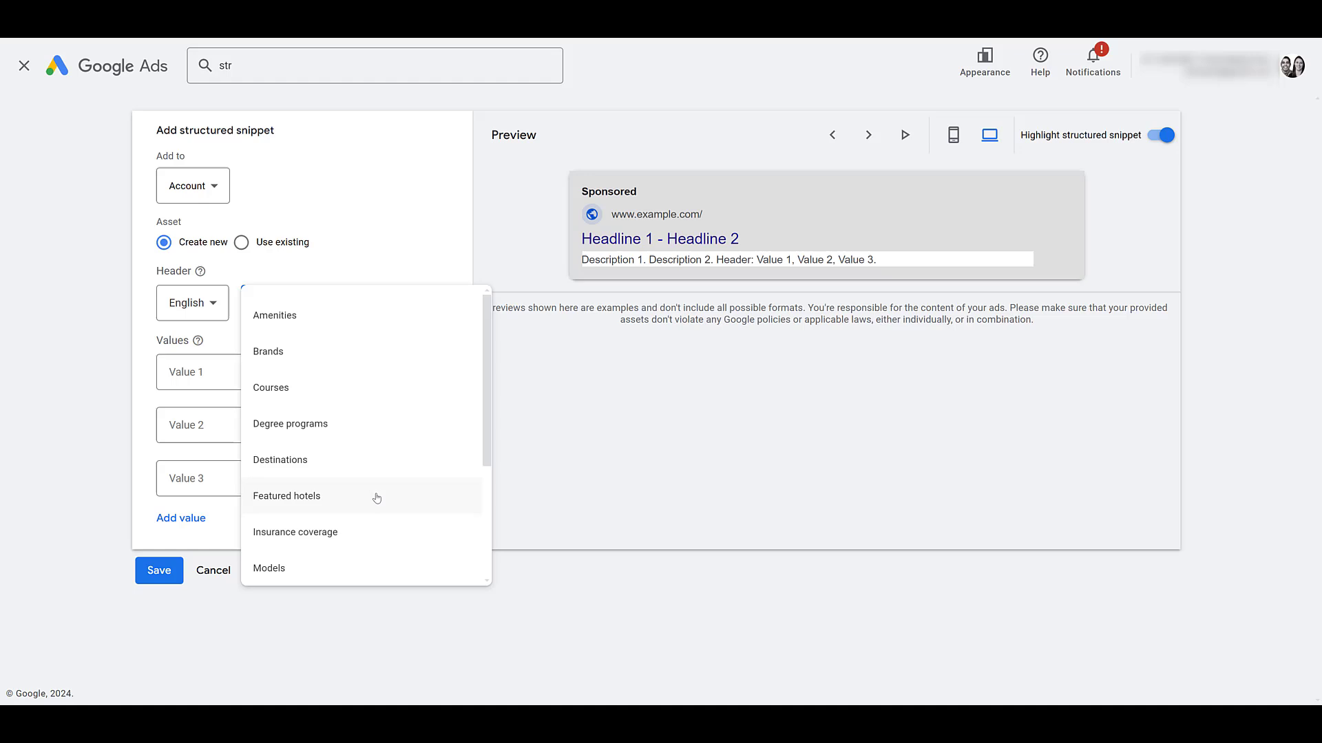
scroll(378, 481, down, 1)
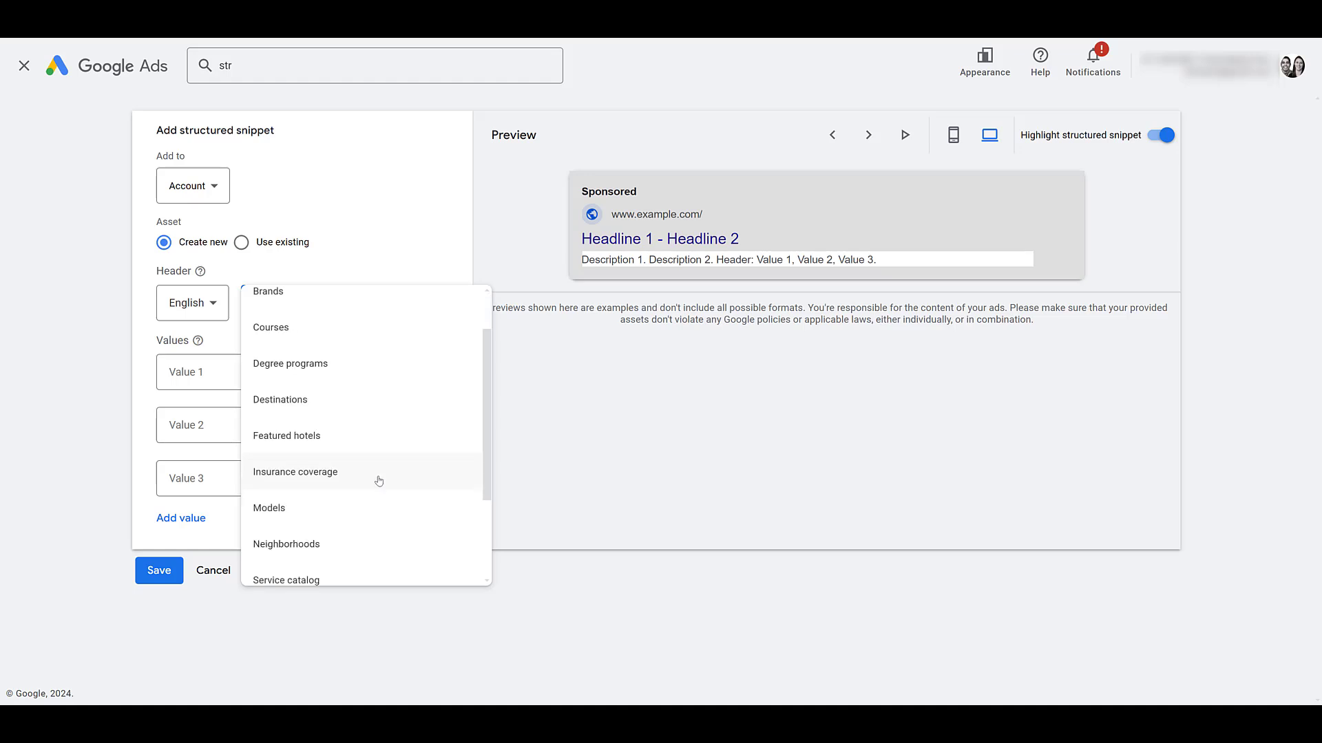
scroll(380, 468, down, 1)
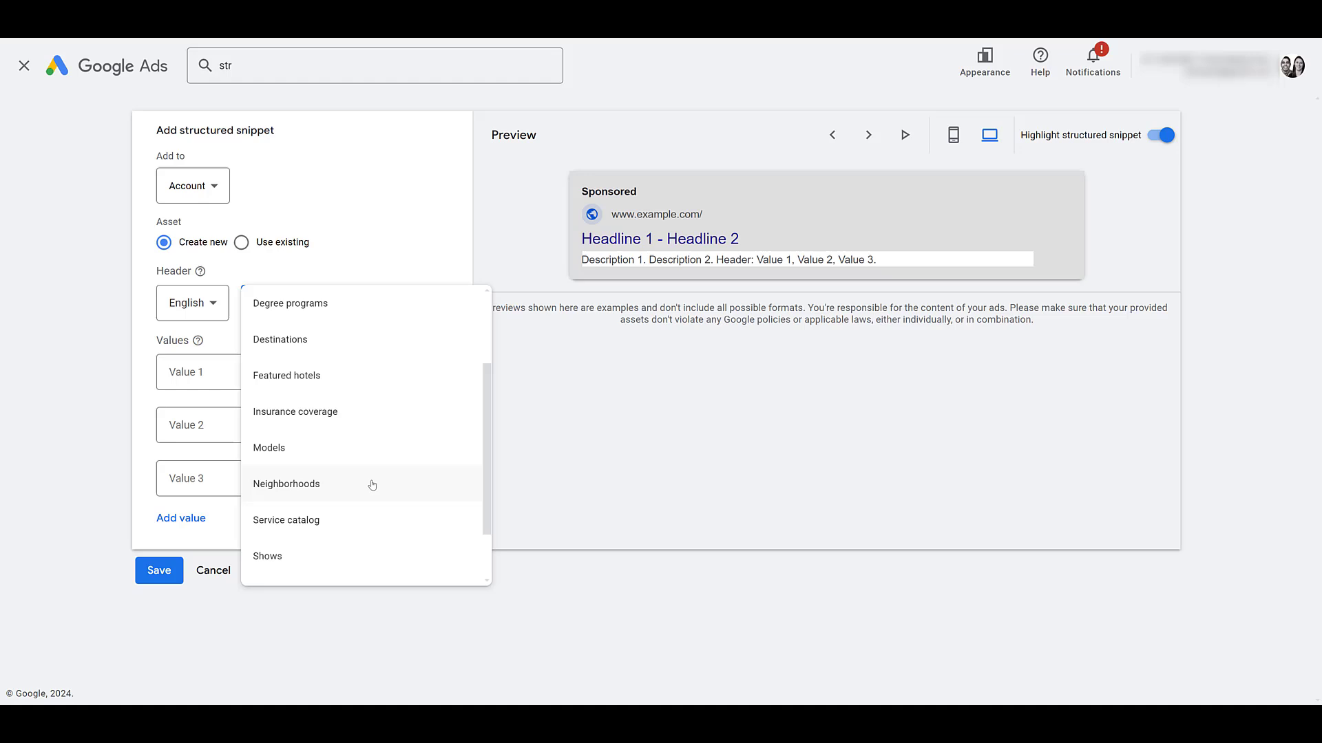
scroll(372, 486, down, 1)
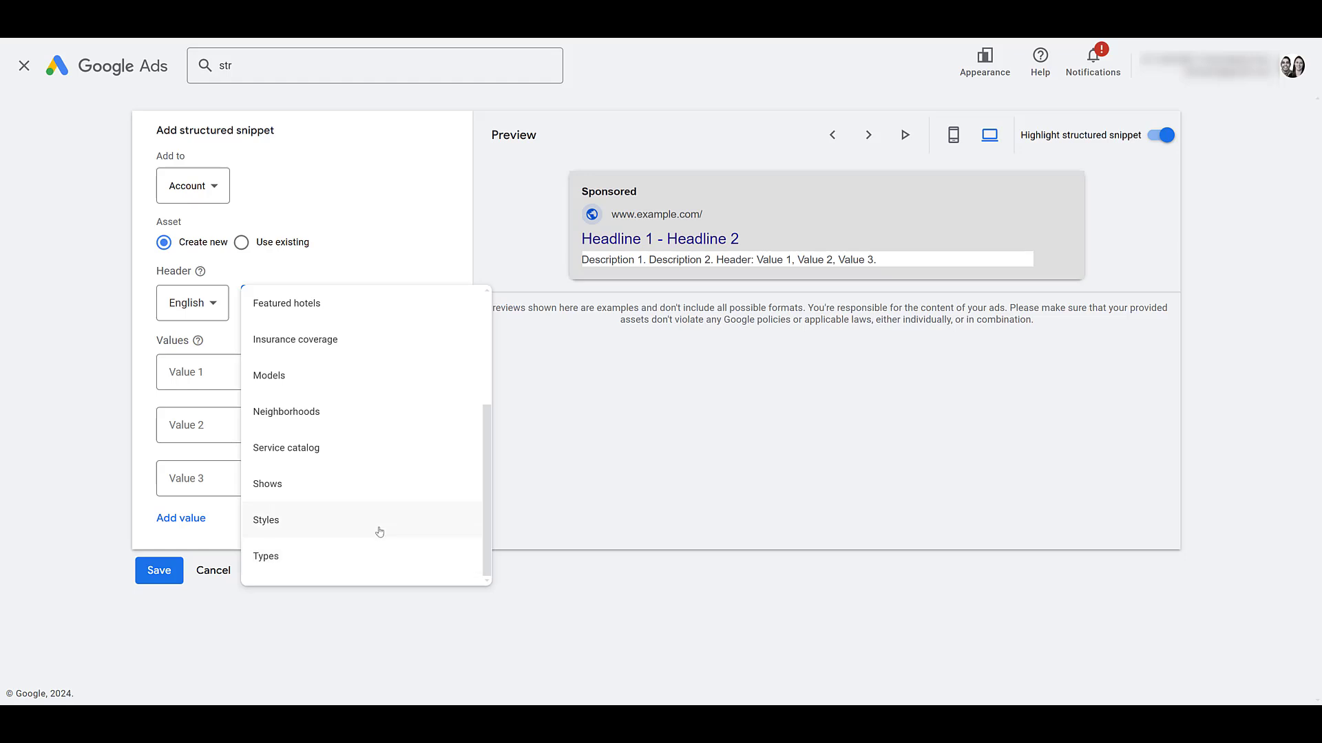
scroll(380, 531, up, 3)
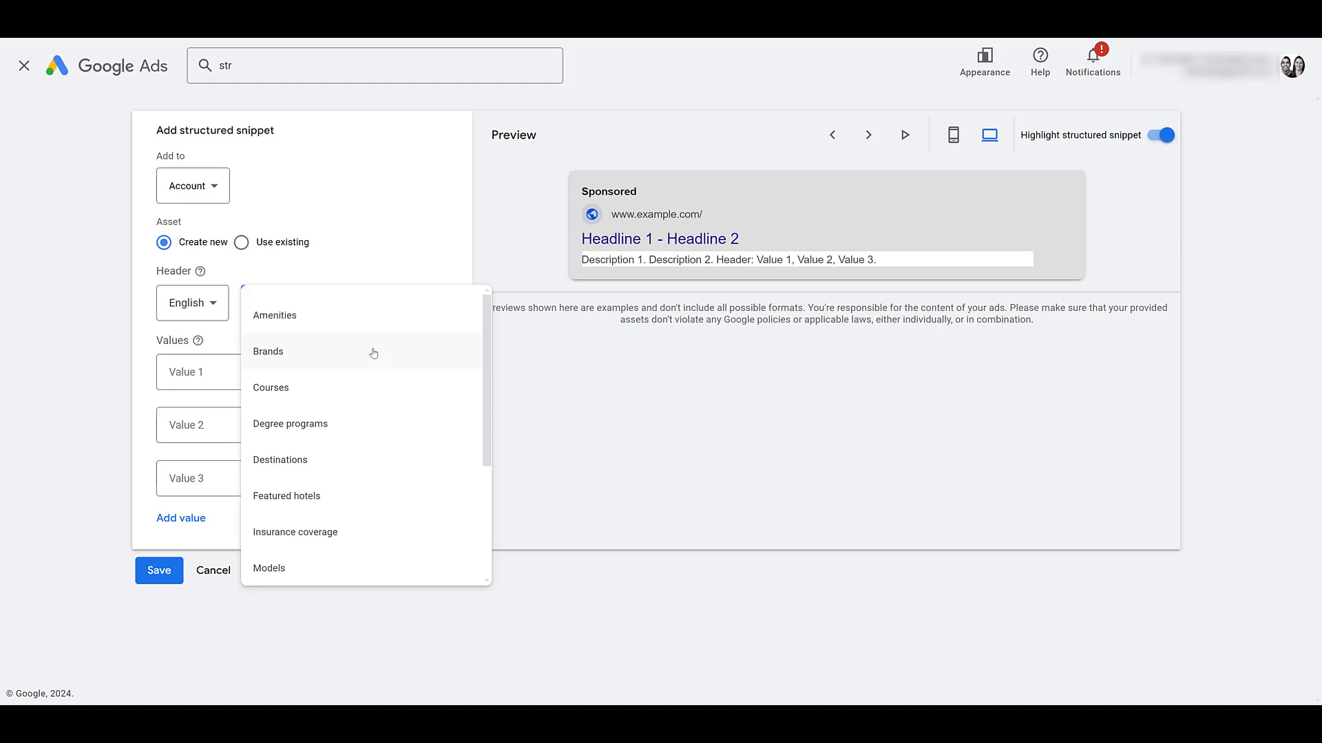
Choose the Brands header and enter the values adidas, Nike and Converse.
click(374, 353)
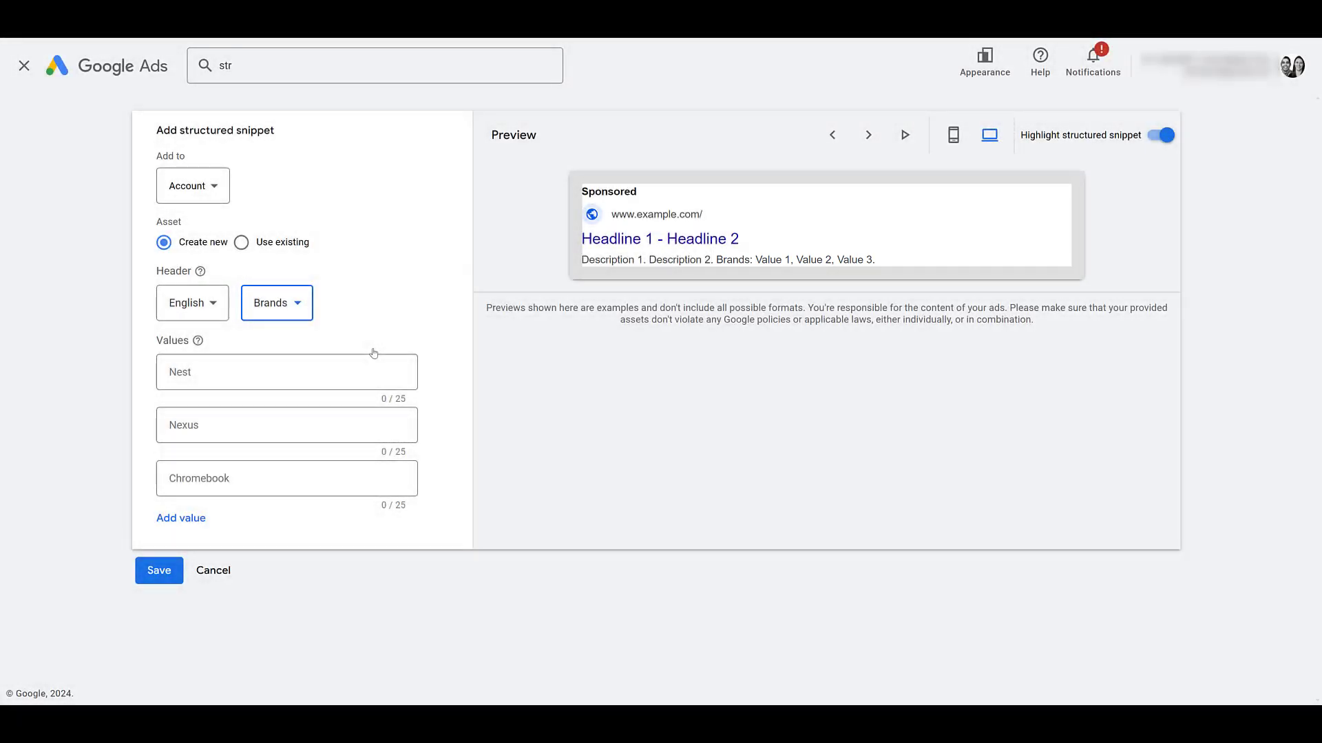
click(263, 373)
text(adidas)
key(Tab)
text(Nike)
key(Tab)
text(Converse)
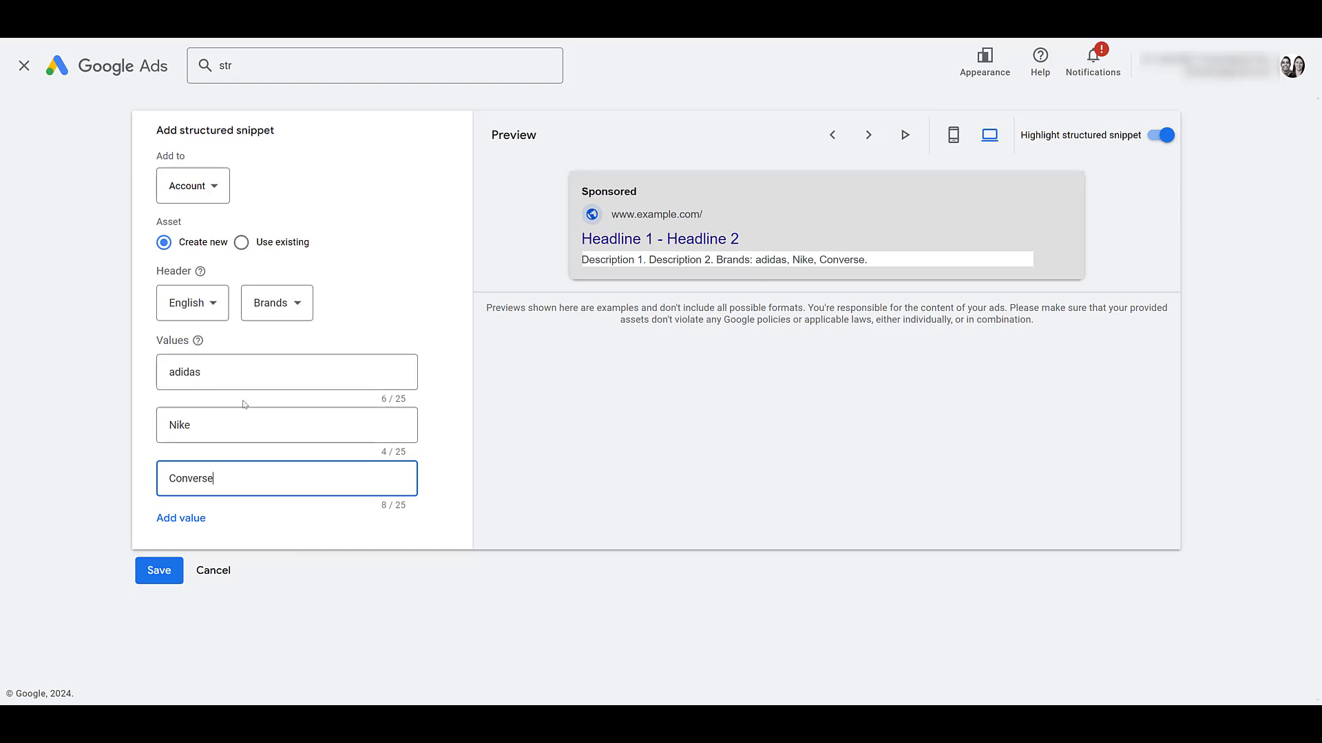
Add Reebok as the fourth value and remove the leftover empty value fields.
click(199, 520)
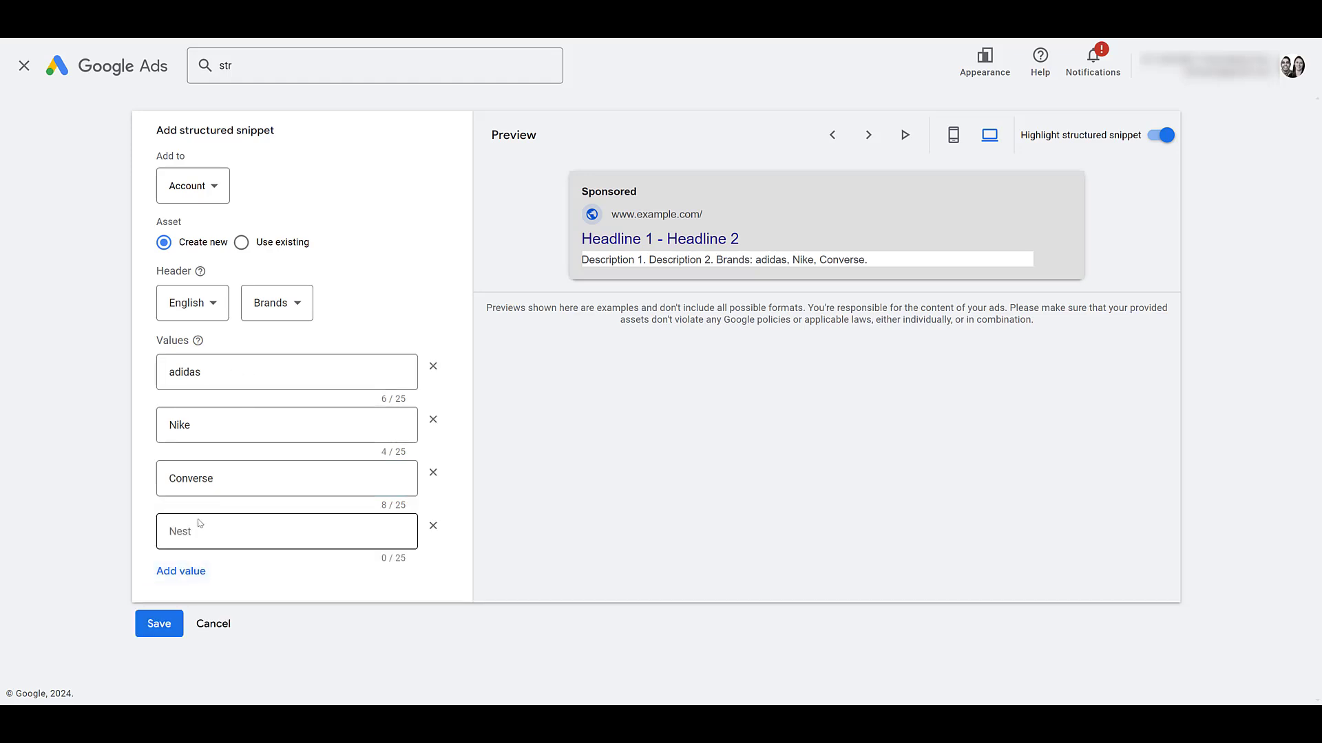
click(176, 571)
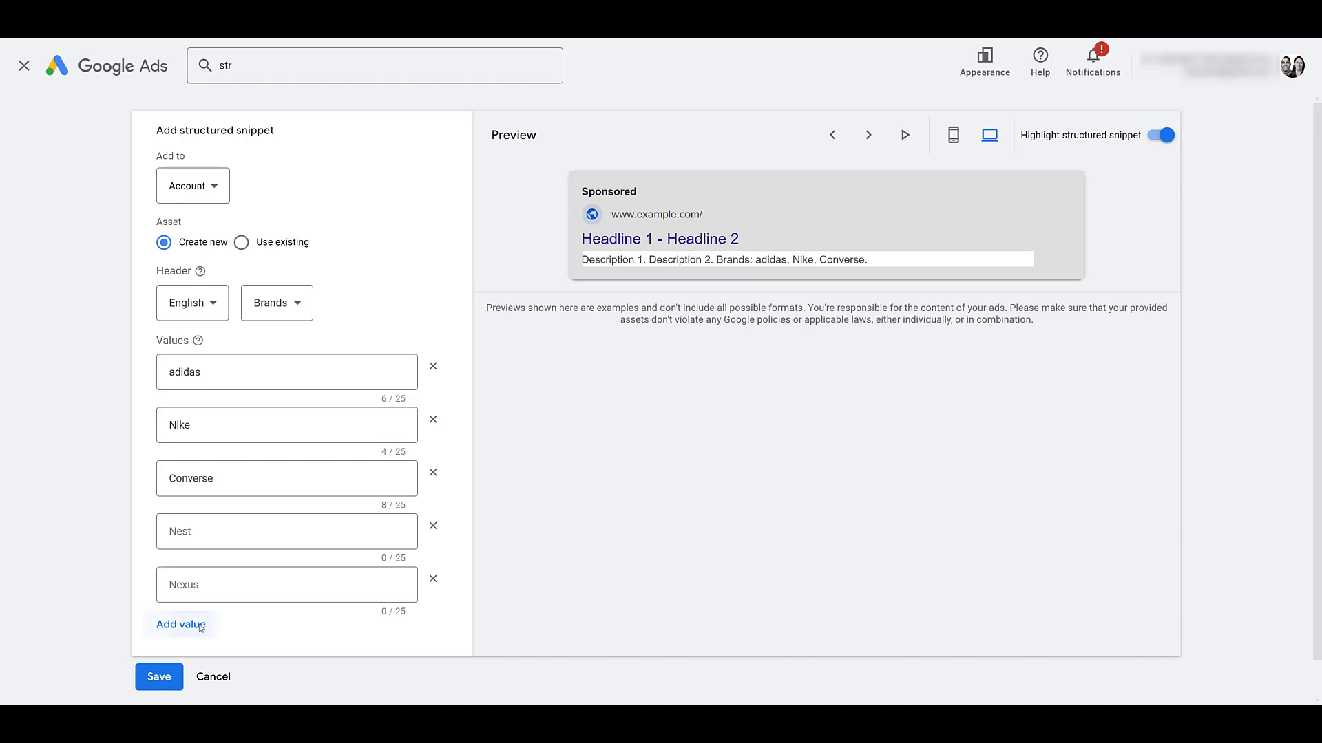
click(201, 628)
click(199, 591)
click(193, 637)
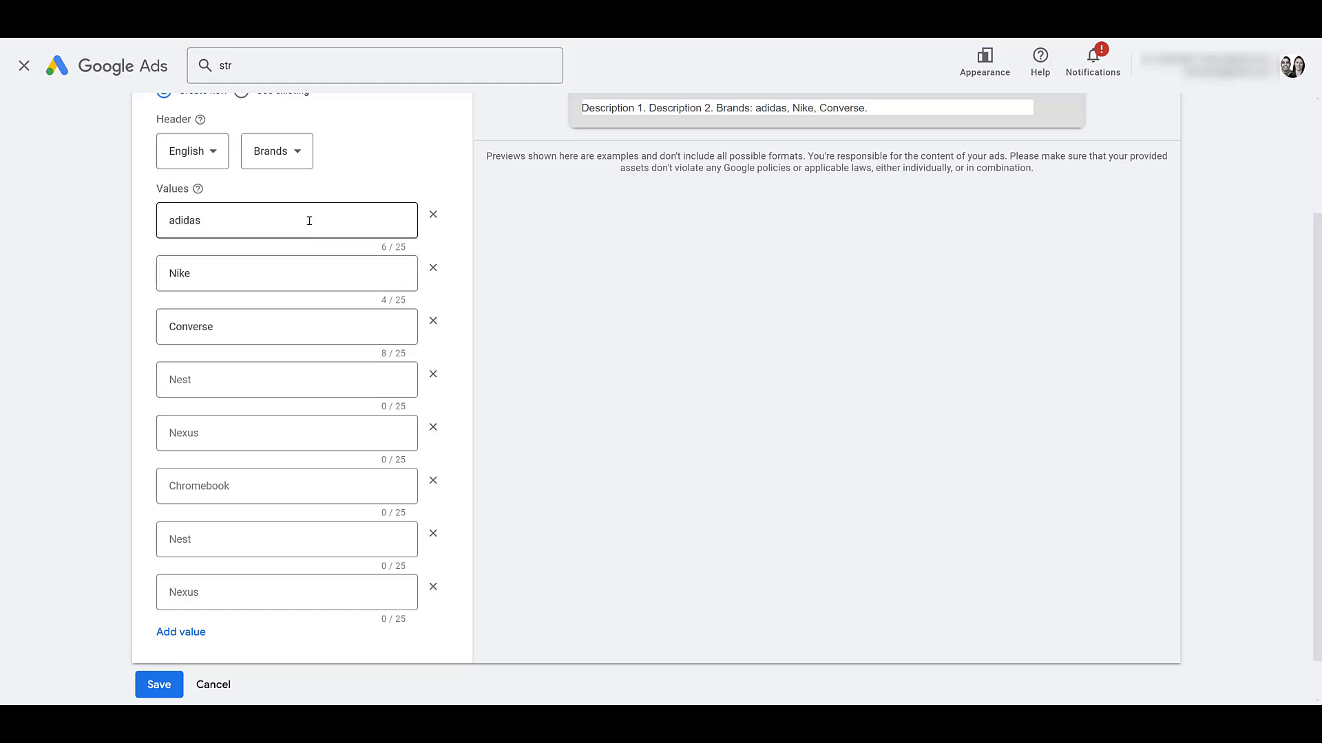
click(271, 384)
text(Reebok)
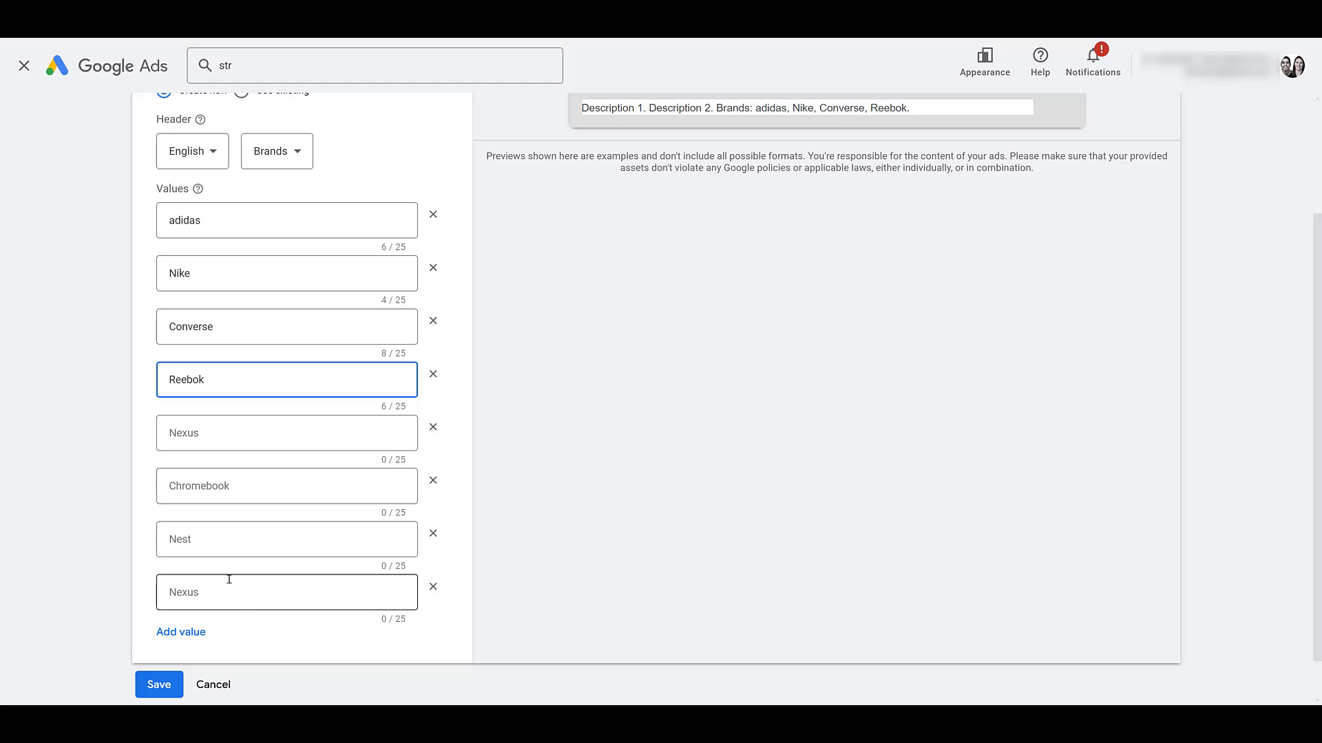
double_click(181, 632)
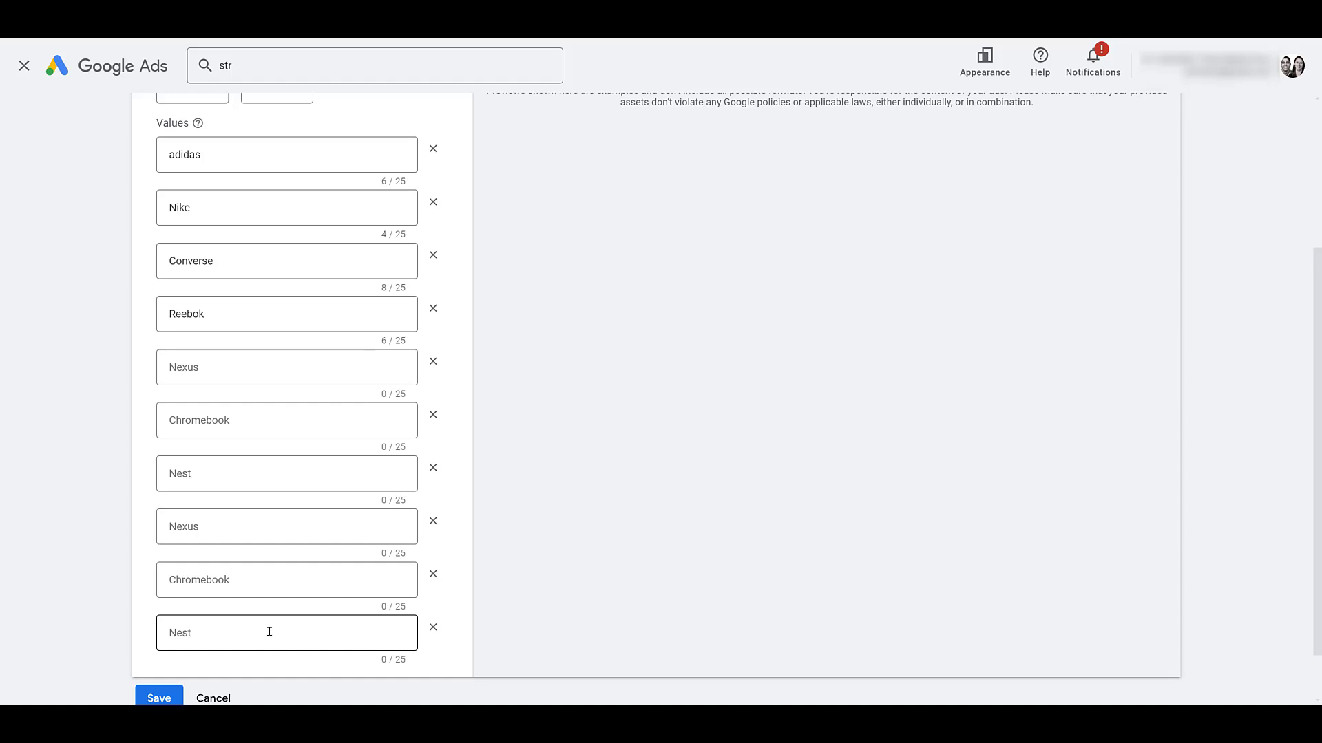
scroll(500, 453, up, 2)
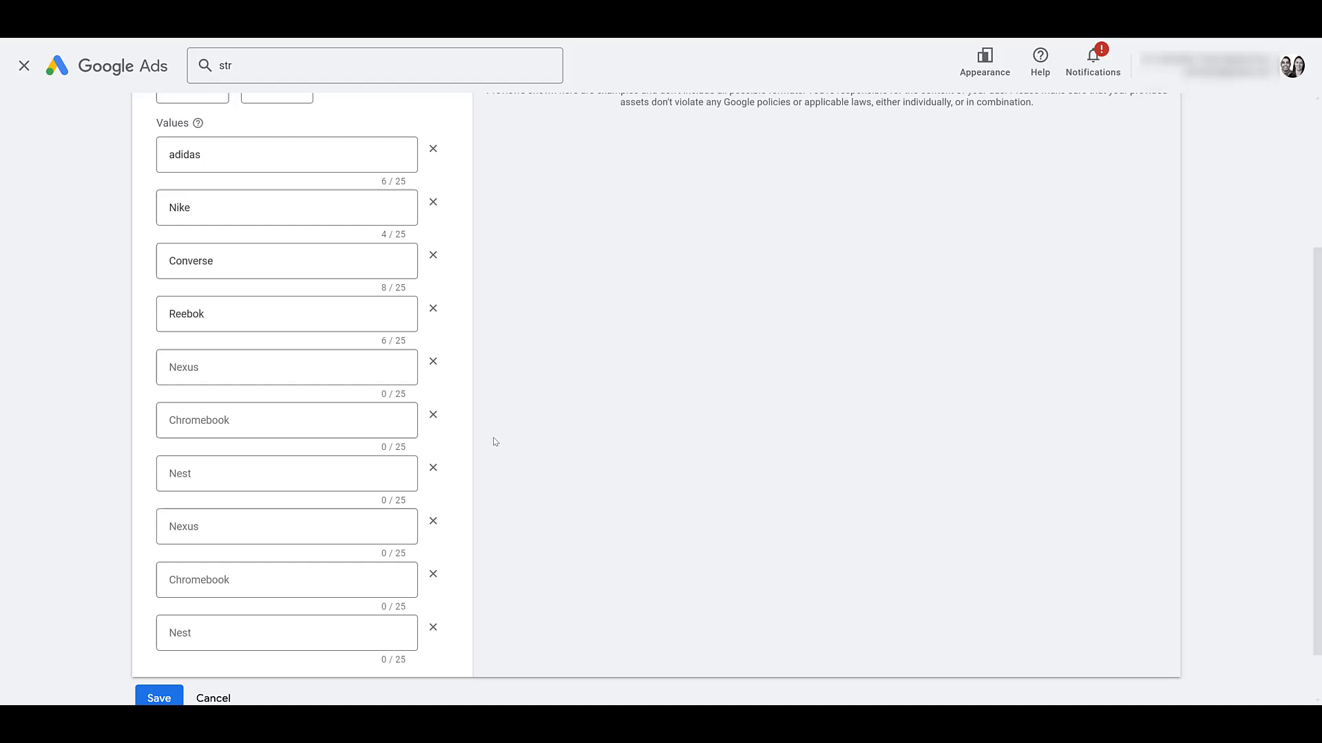
click(433, 361)
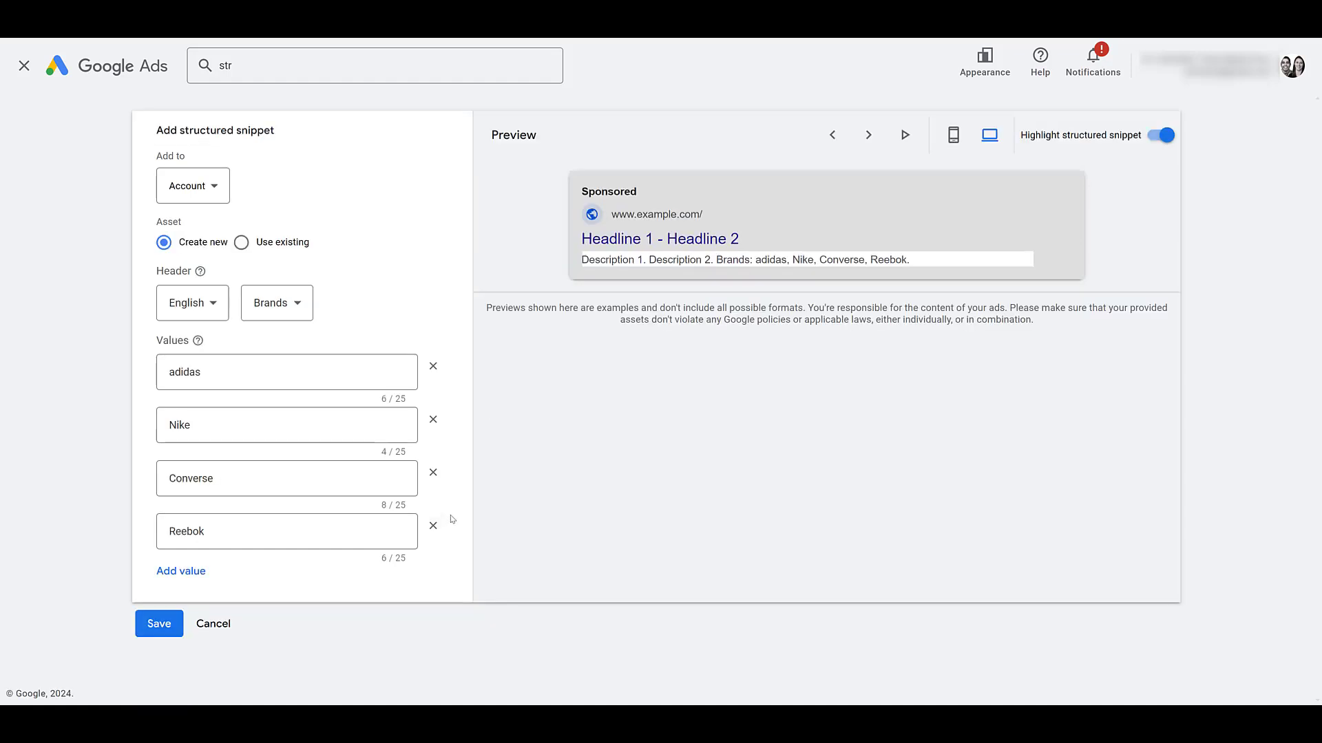
Save the account-level Brands structured snippet.
click(158, 623)
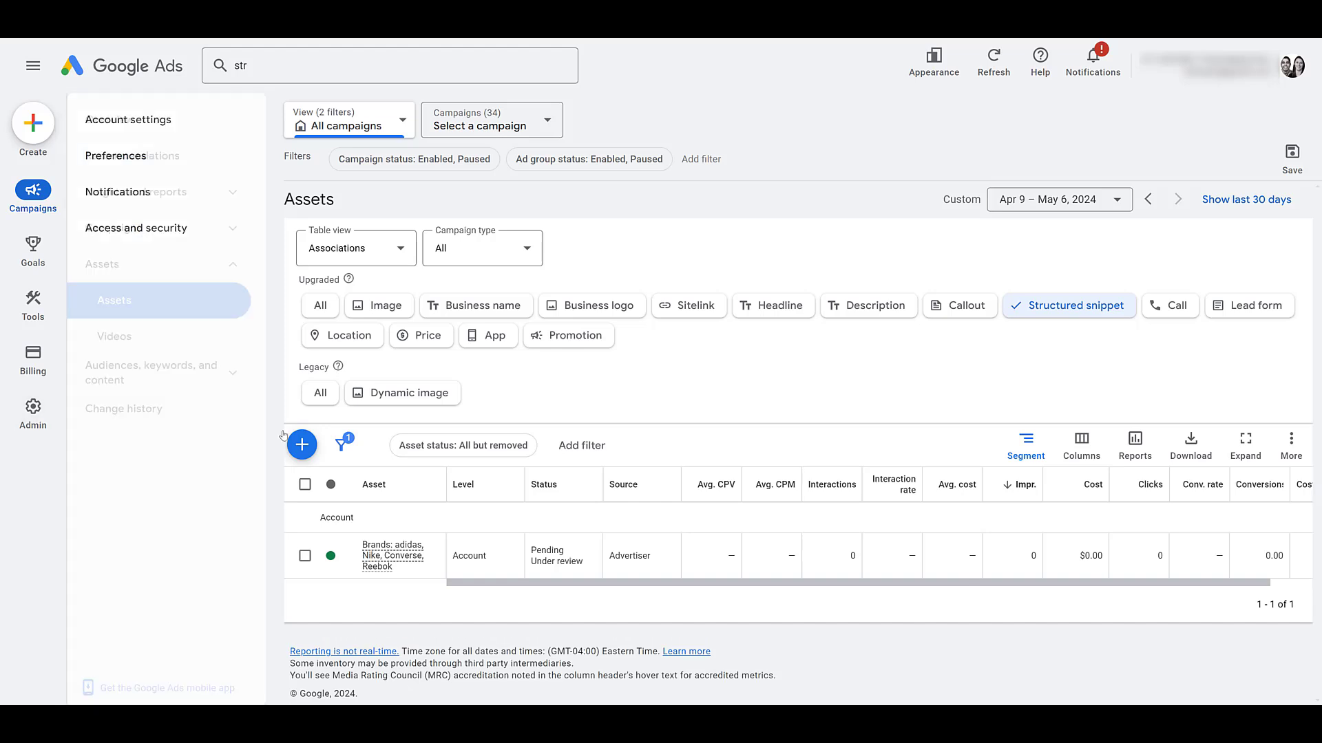
Start another structured snippet and set its header type to Styles.
click(302, 445)
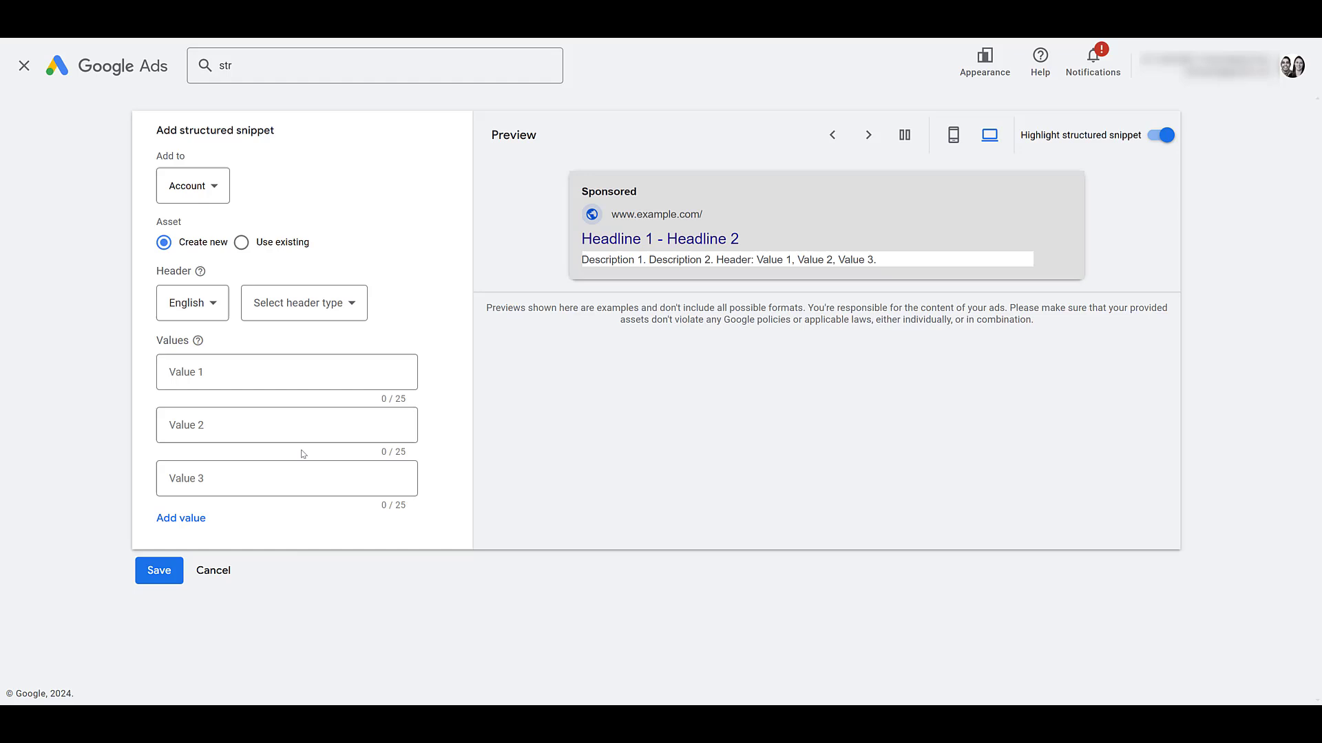
click(306, 309)
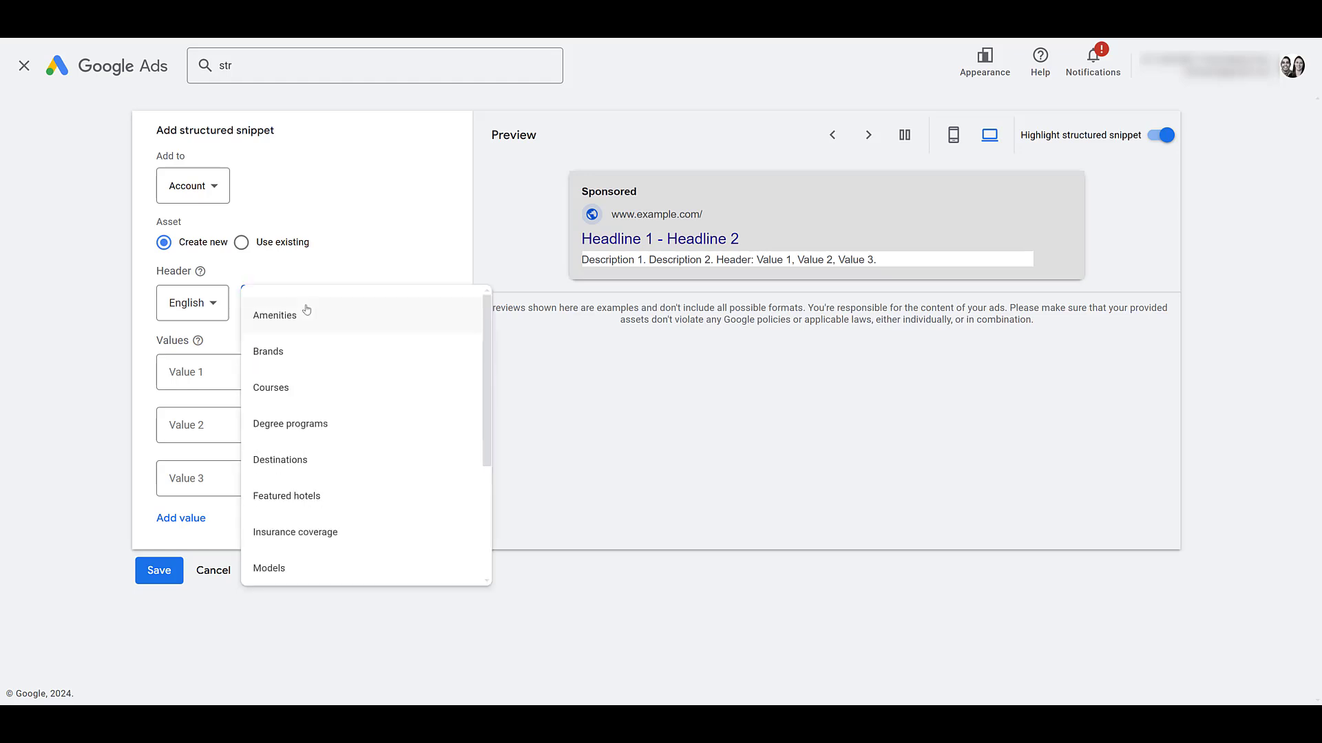
click(310, 358)
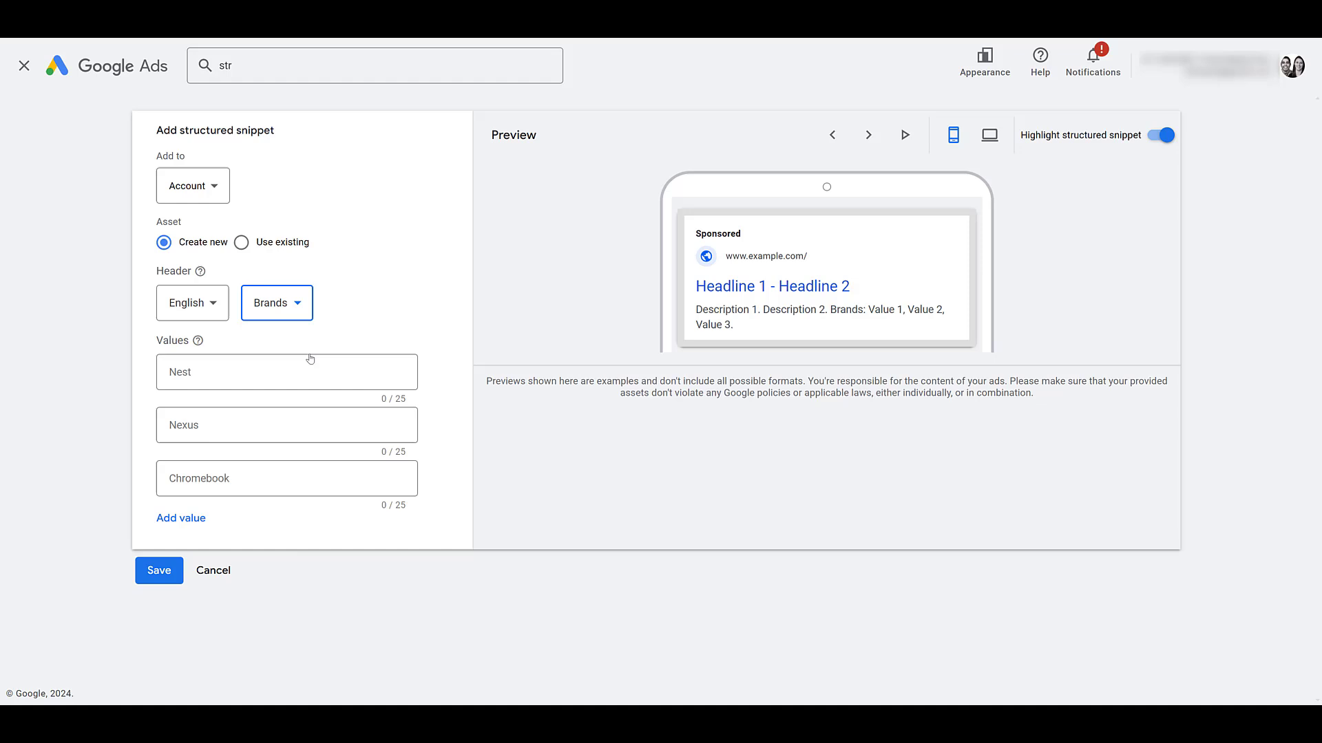
click(296, 316)
scroll(363, 376, down, 3)
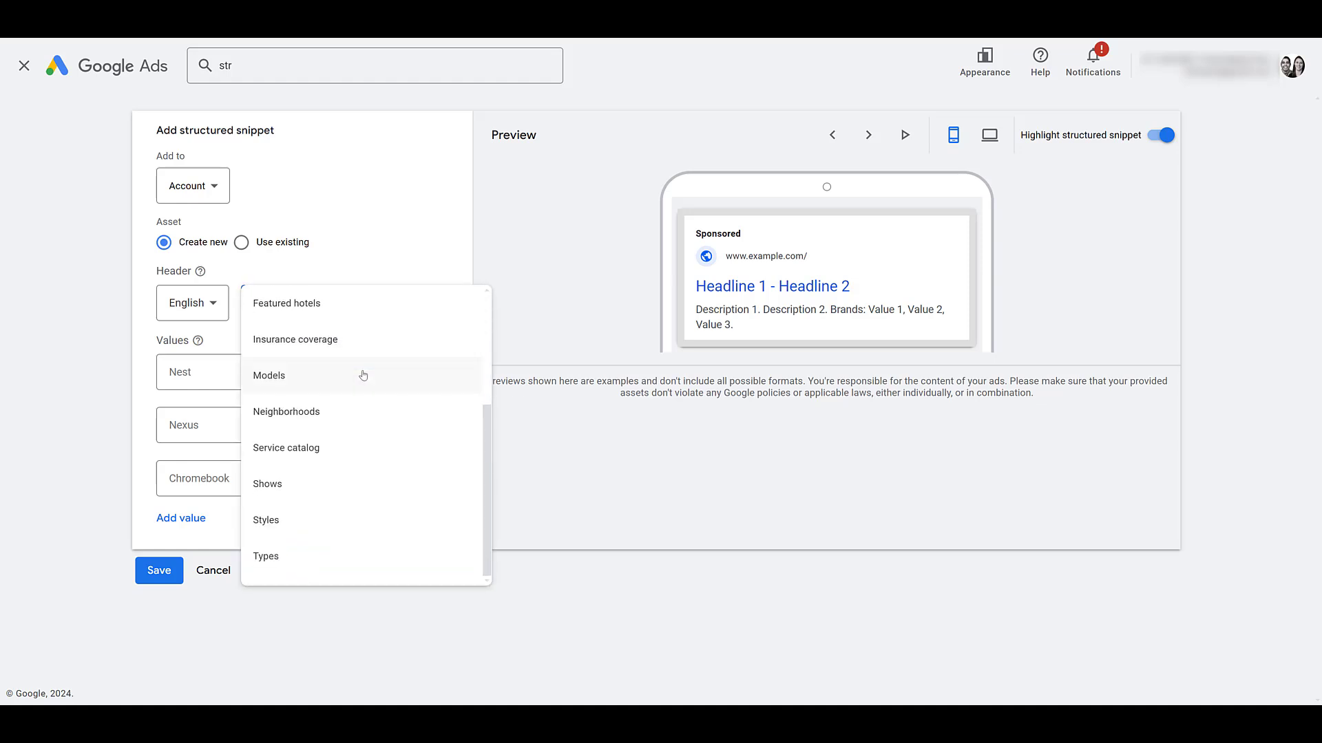
click(356, 520)
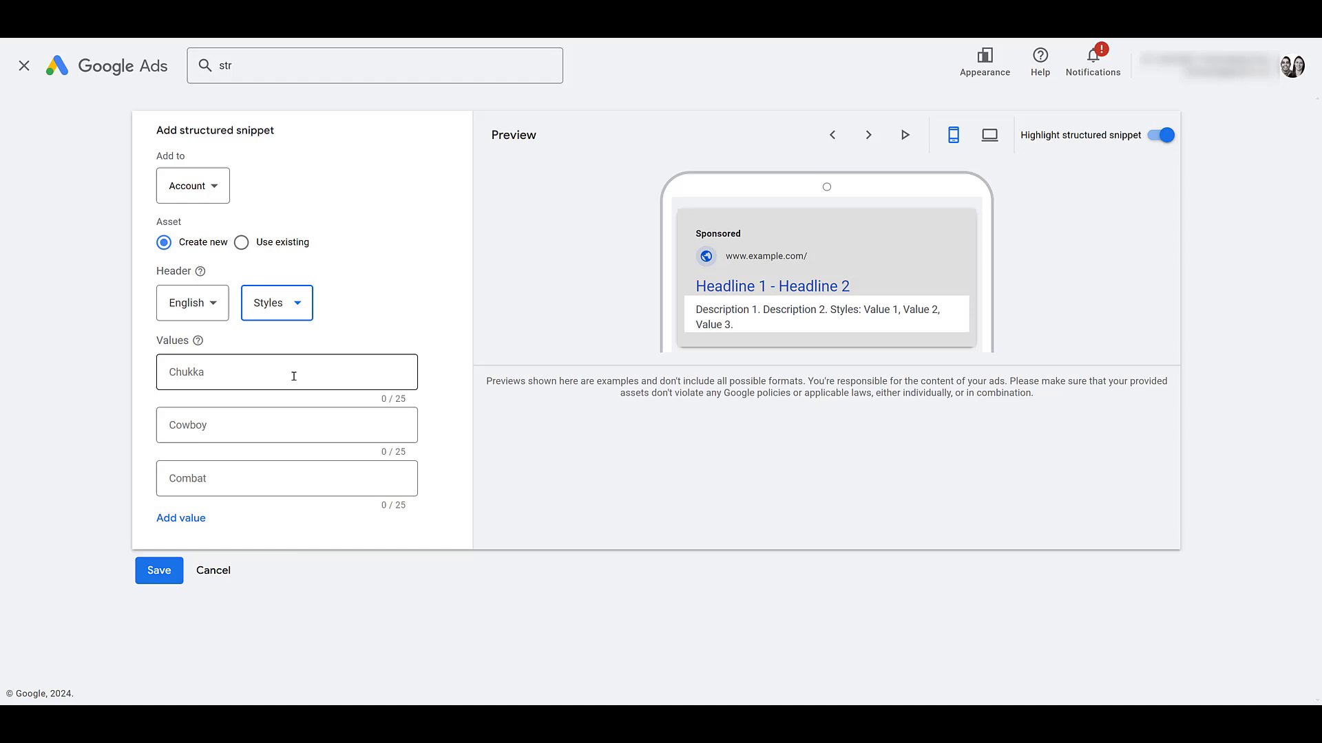
Reopen the header type list and dismiss it, keeping Styles as the header.
click(296, 303)
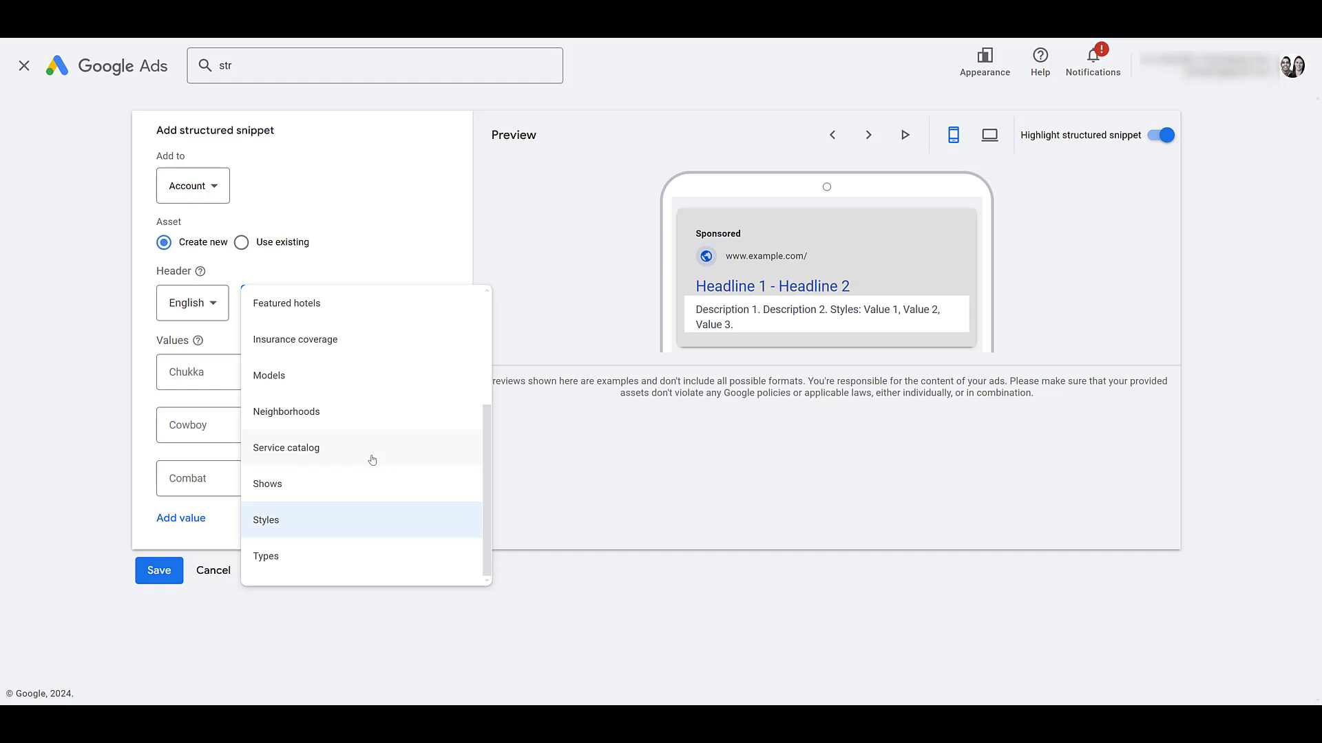
key(Escape)
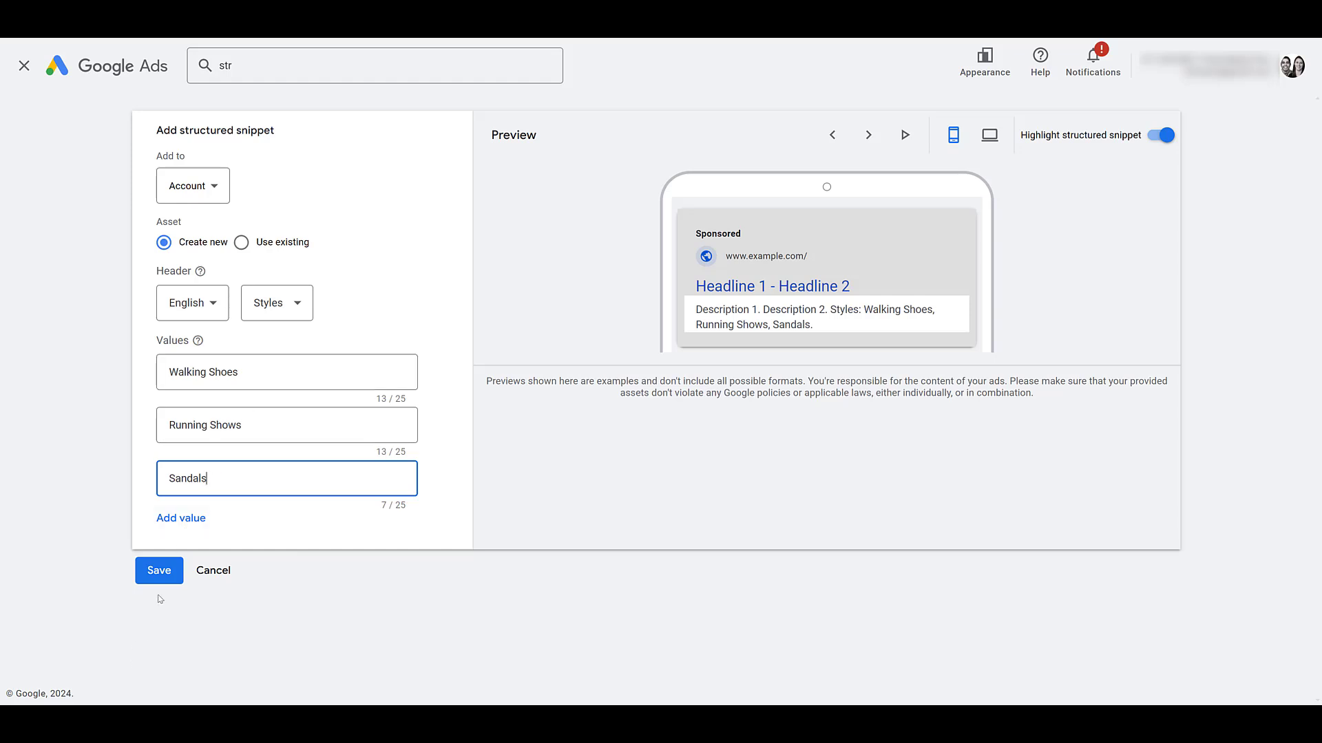
Save the Styles snippet, then view the assets table's Modify columns settings and cancel.
click(159, 572)
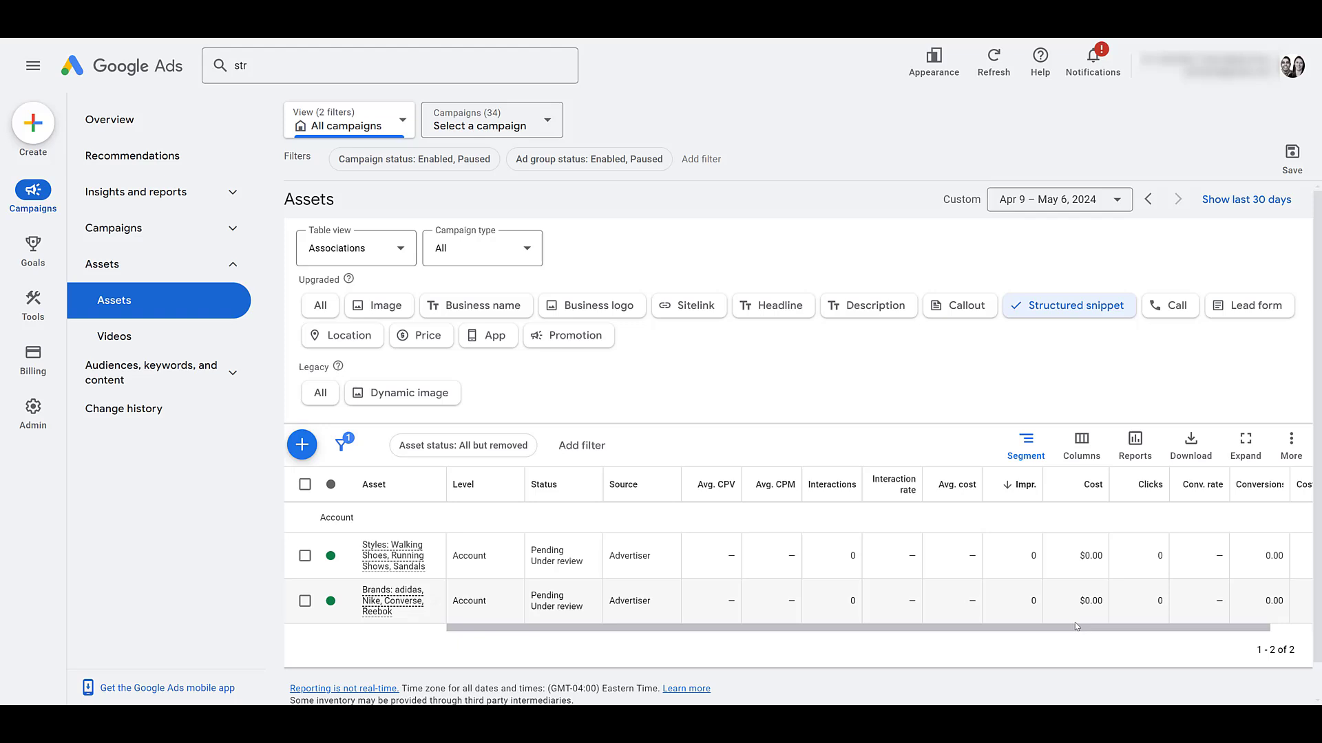
drag(1163, 628, 1204, 635)
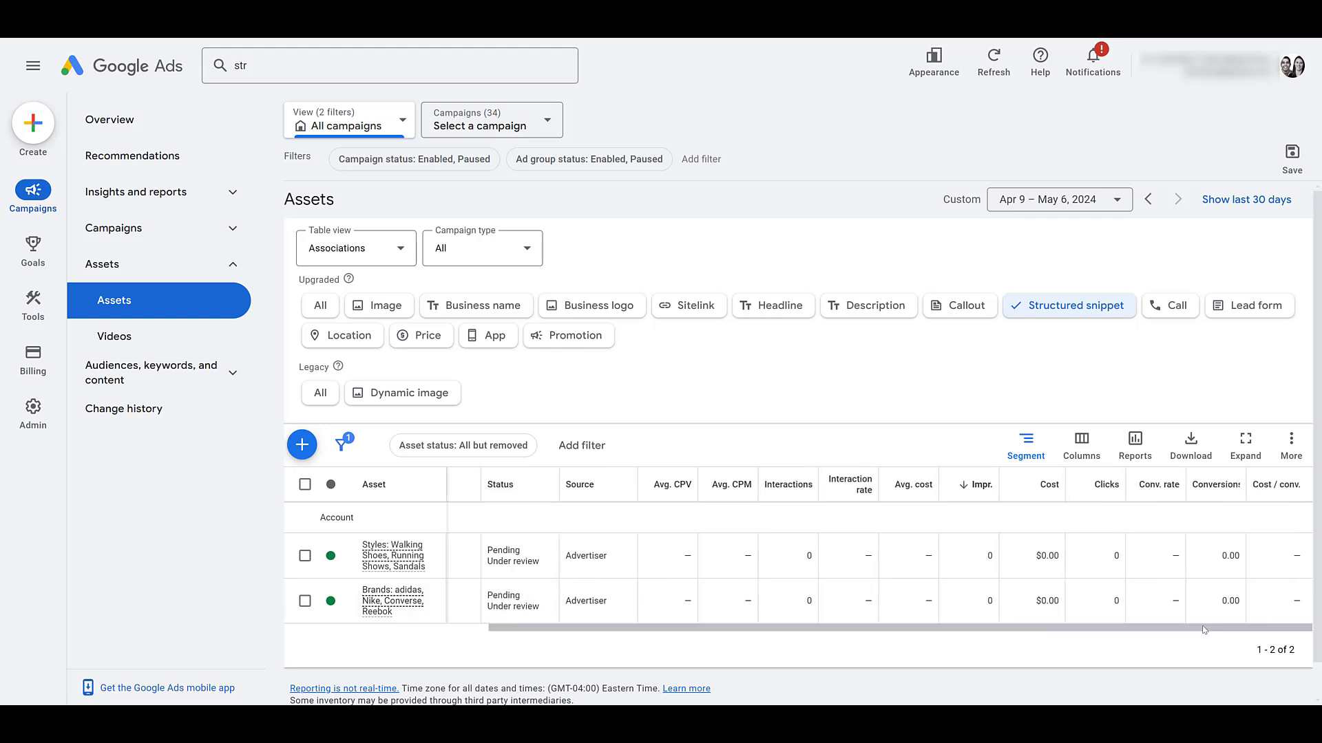
click(1082, 444)
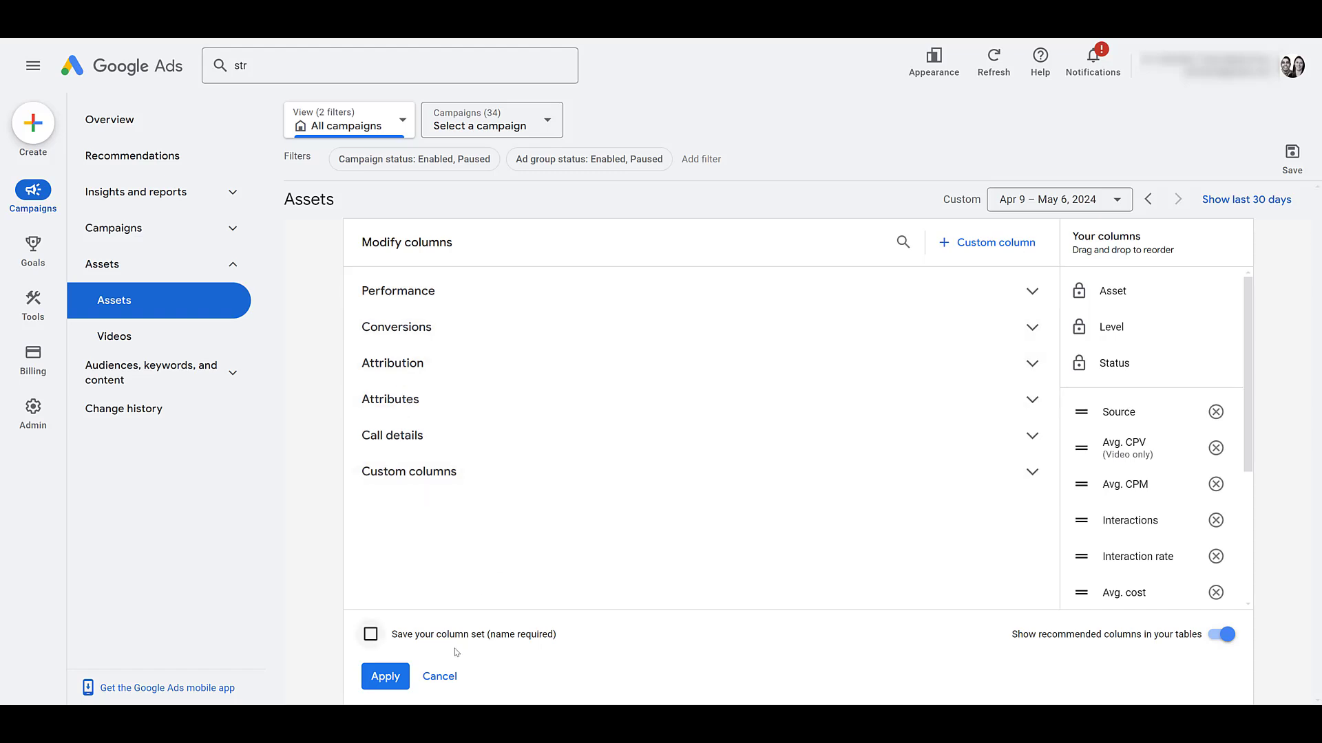
click(441, 677)
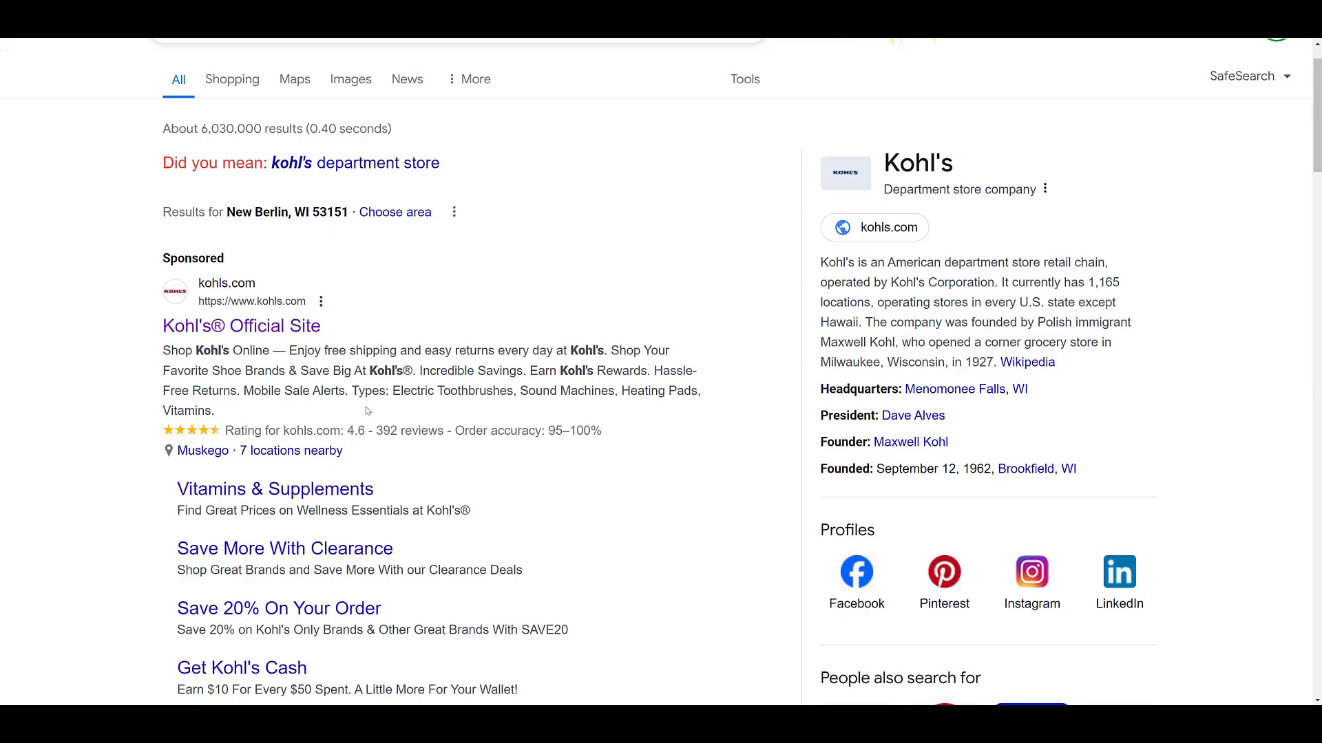
Highlight the Types structured snippet line in Kohl's sponsored ad.
drag(352, 390, 215, 411)
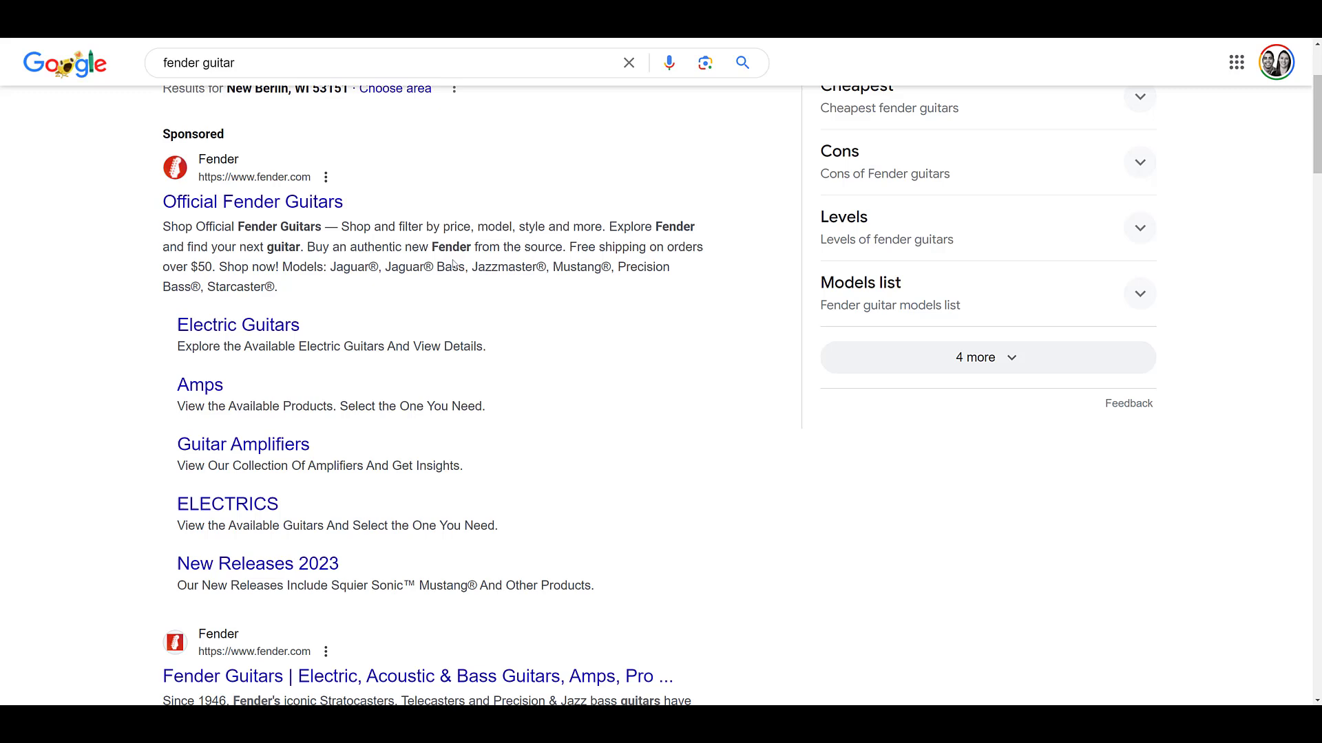
triple_click(321, 284)
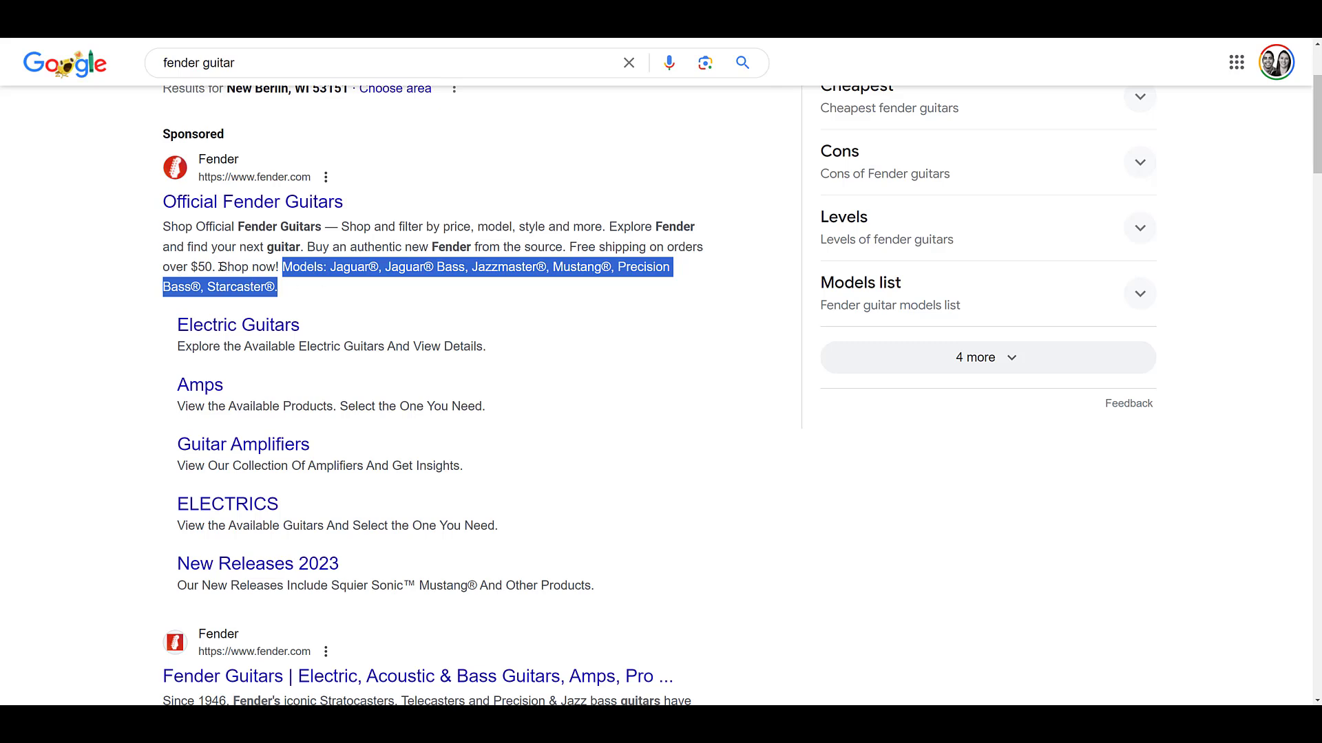
click(347, 292)
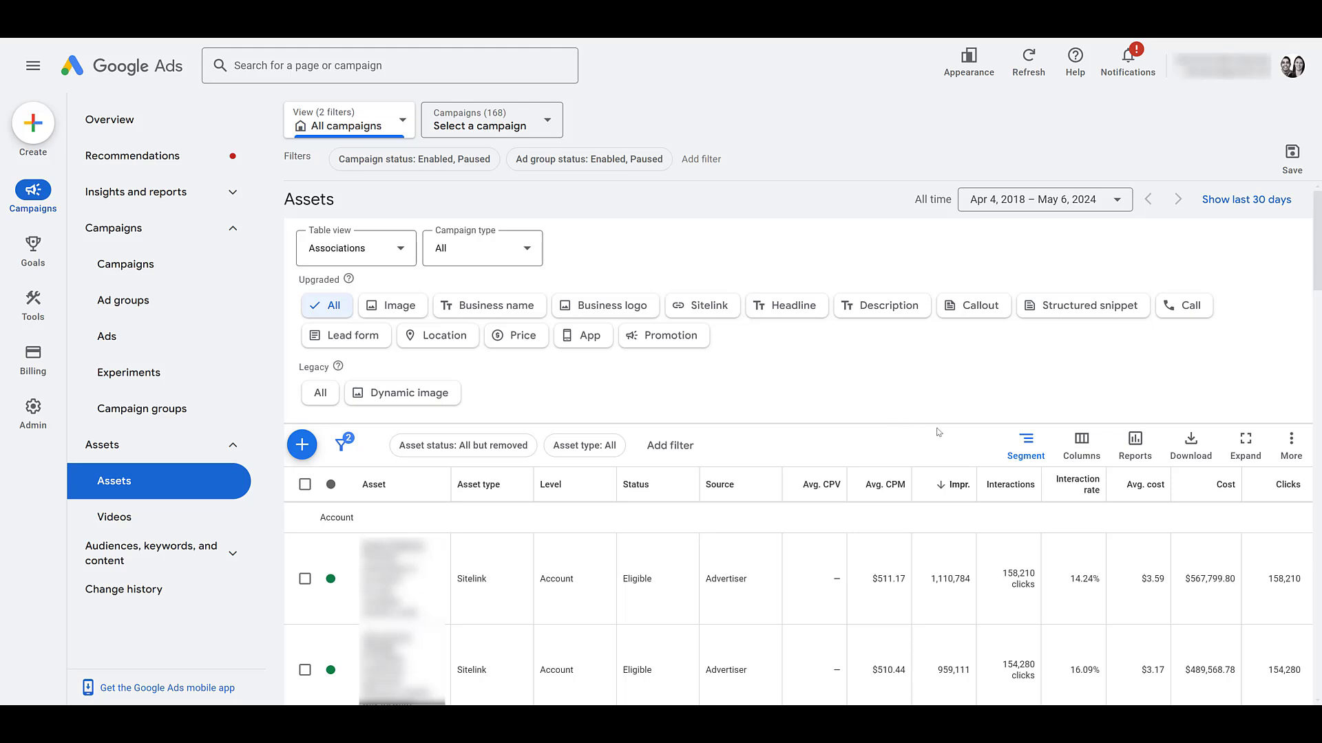
Go to account-level automated assets, listing dynamic sitelinks, callouts and structured snippets.
click(1292, 462)
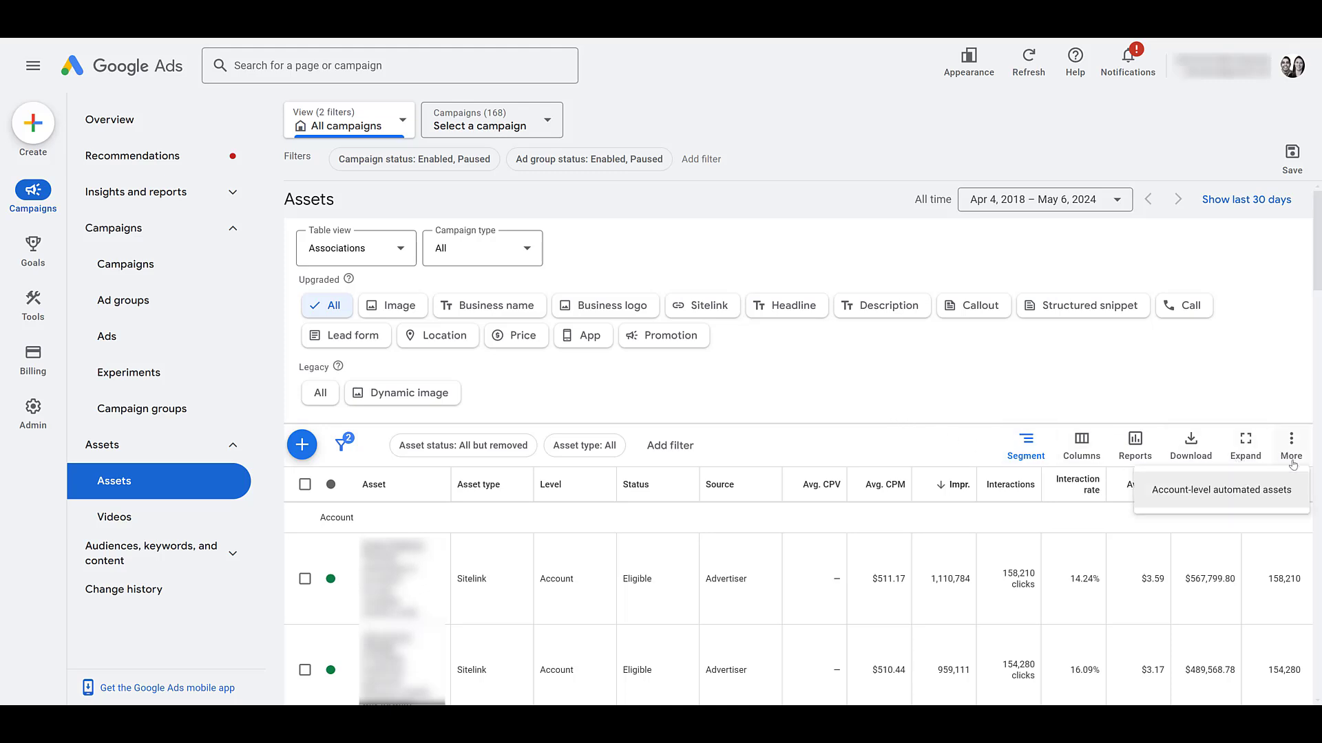
click(1225, 490)
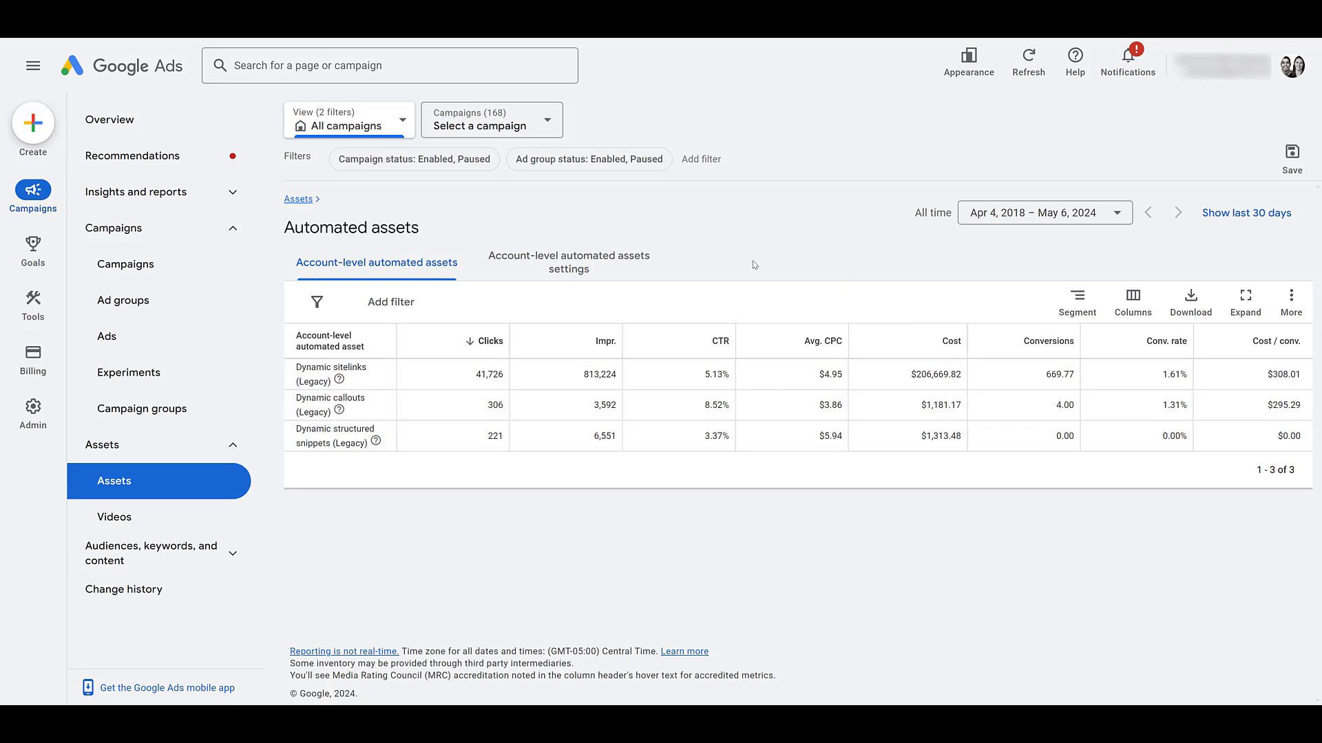
click(1291, 301)
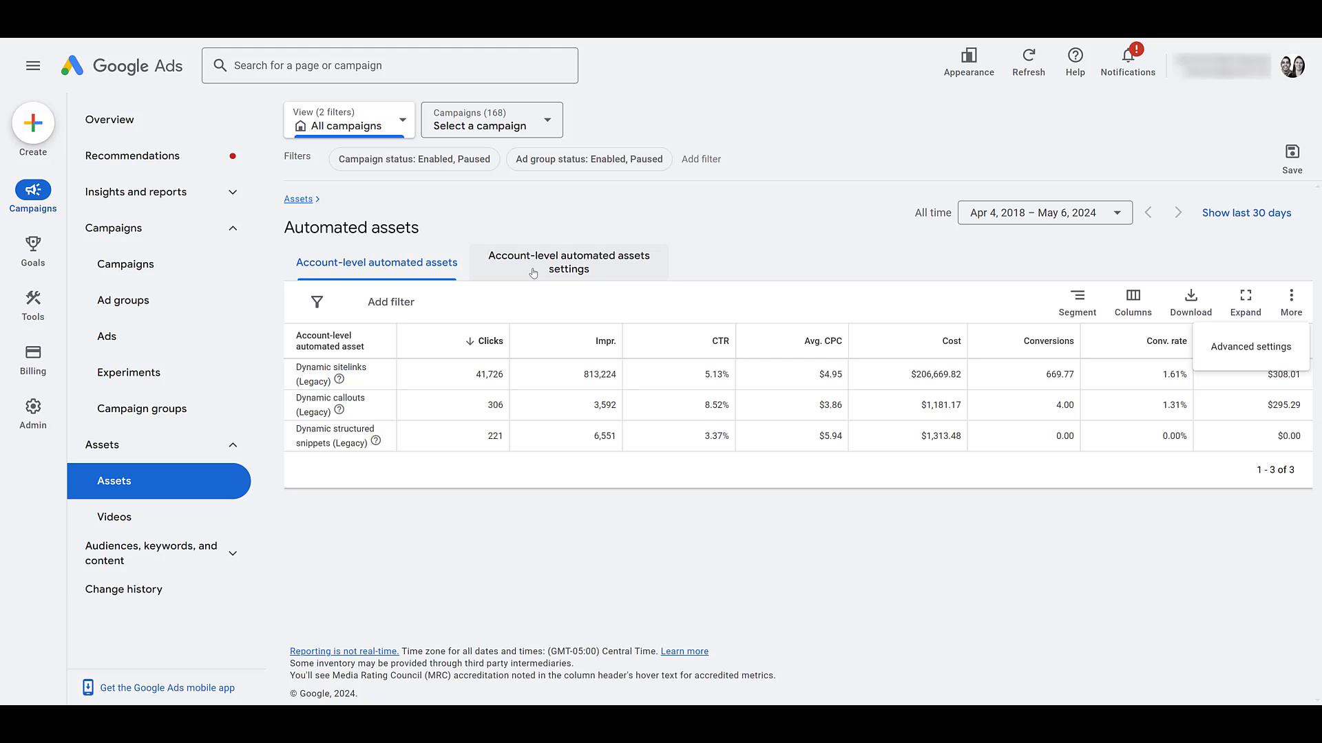
Begin switching dynamic callouts Off with 'Other reason', then cancel so callouts stay On.
click(533, 273)
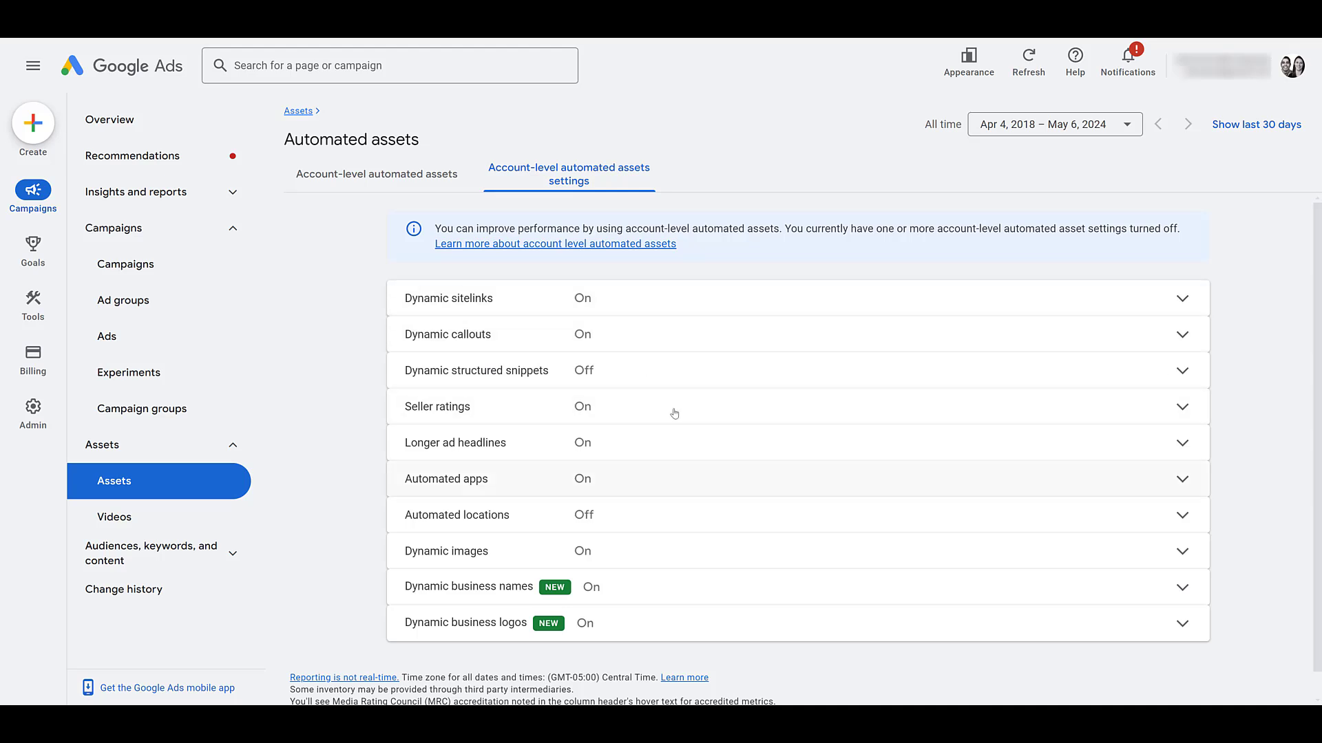
click(671, 338)
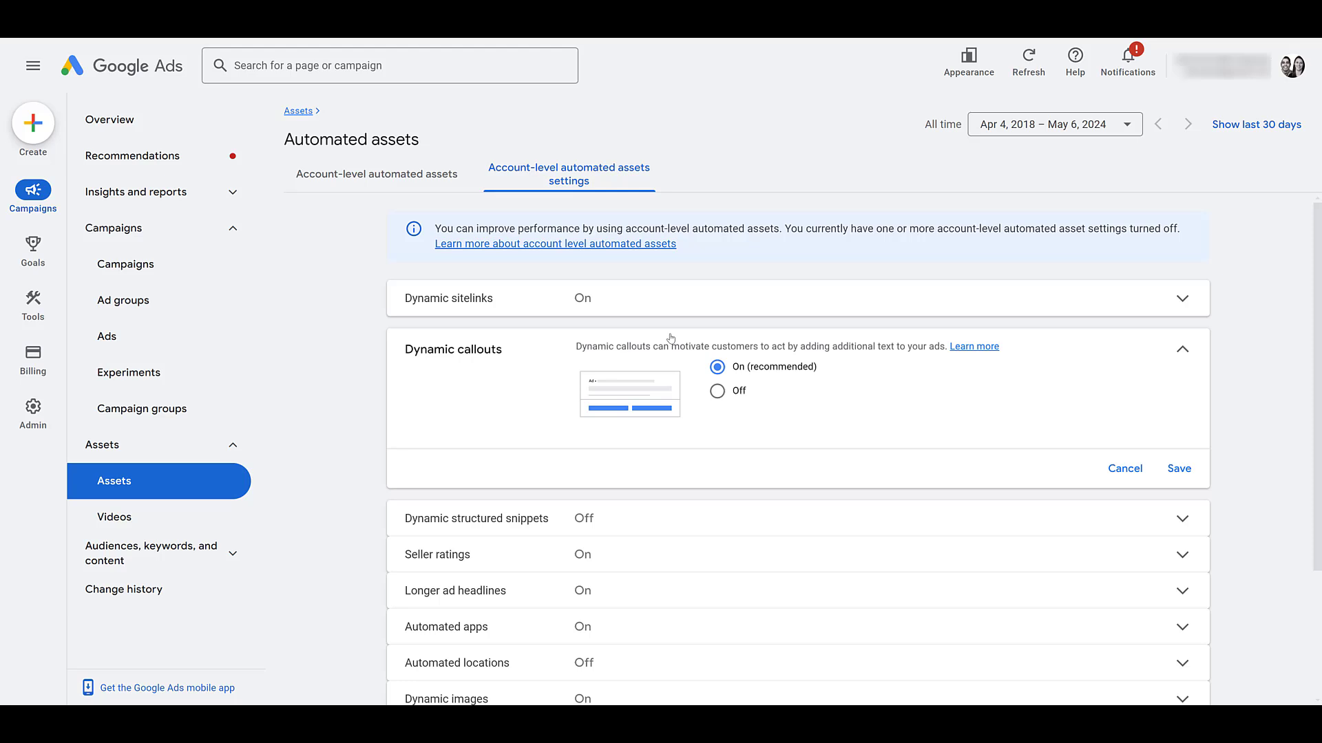
click(717, 391)
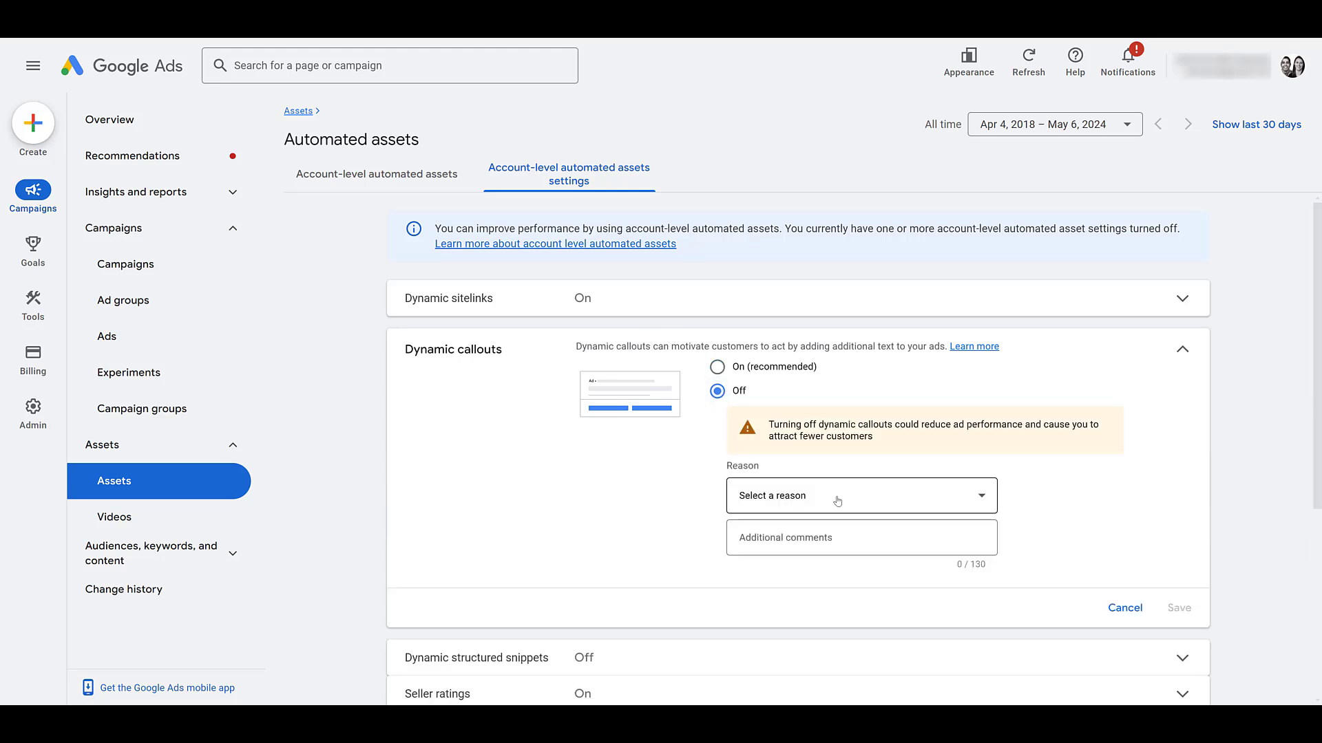
click(837, 501)
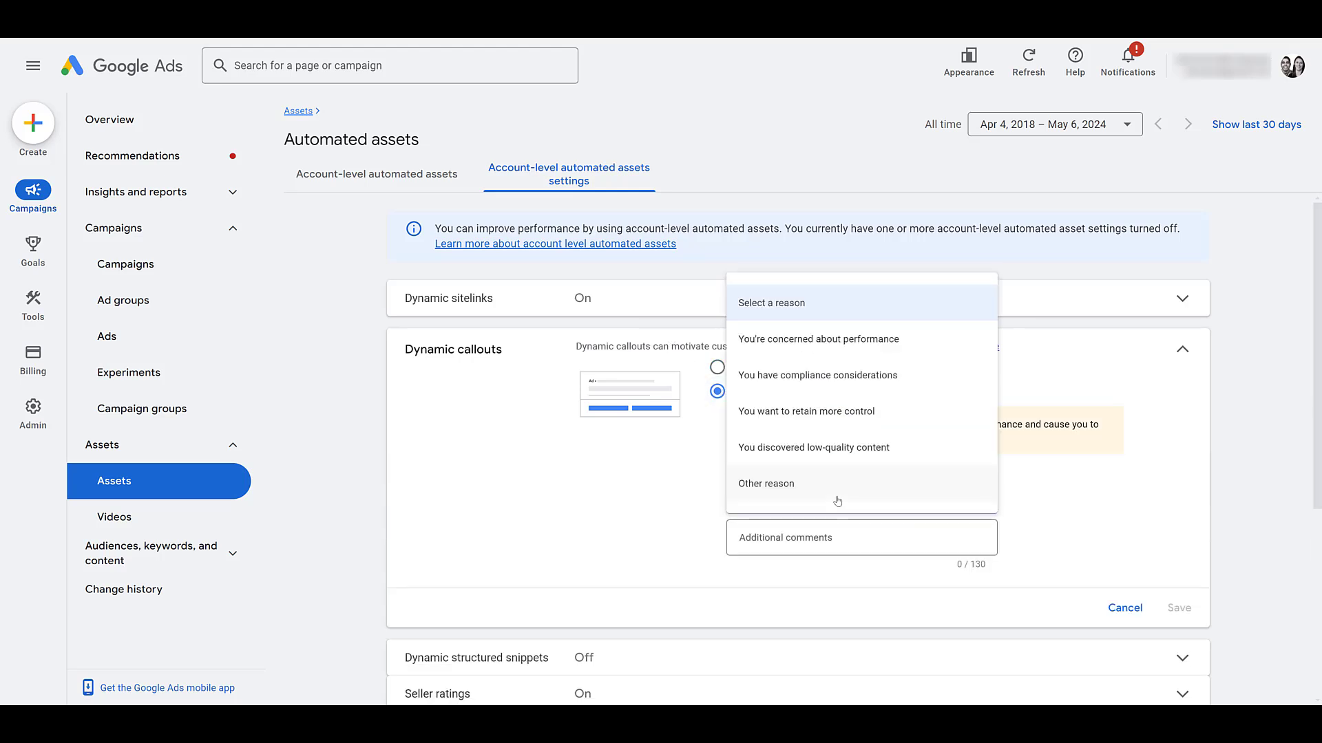
click(828, 492)
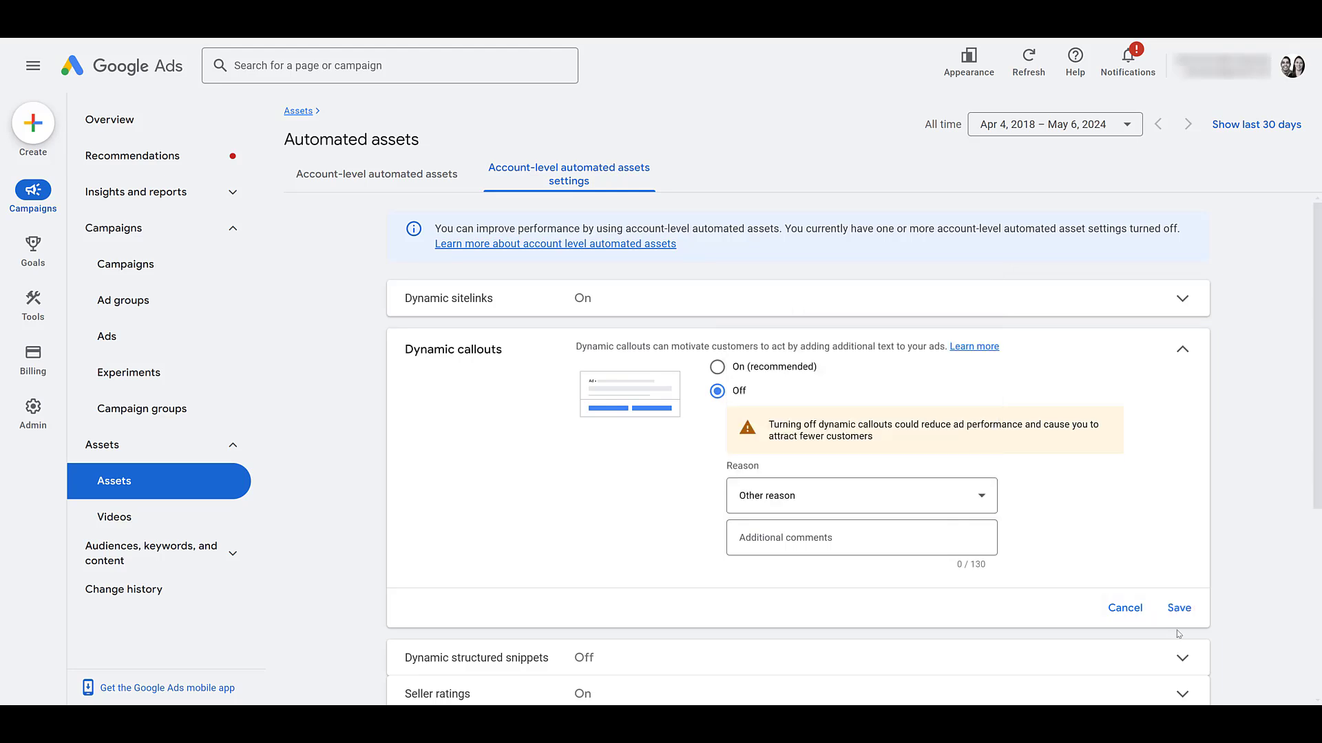
click(1126, 609)
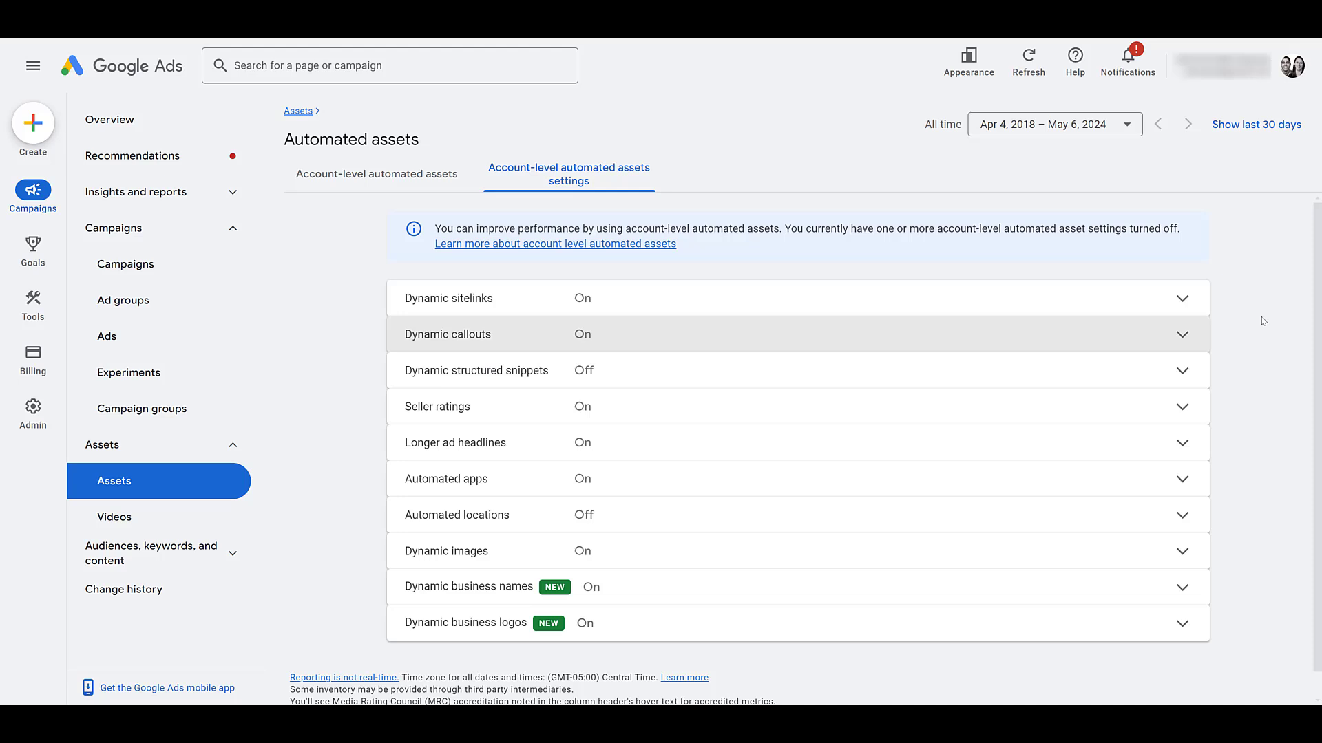